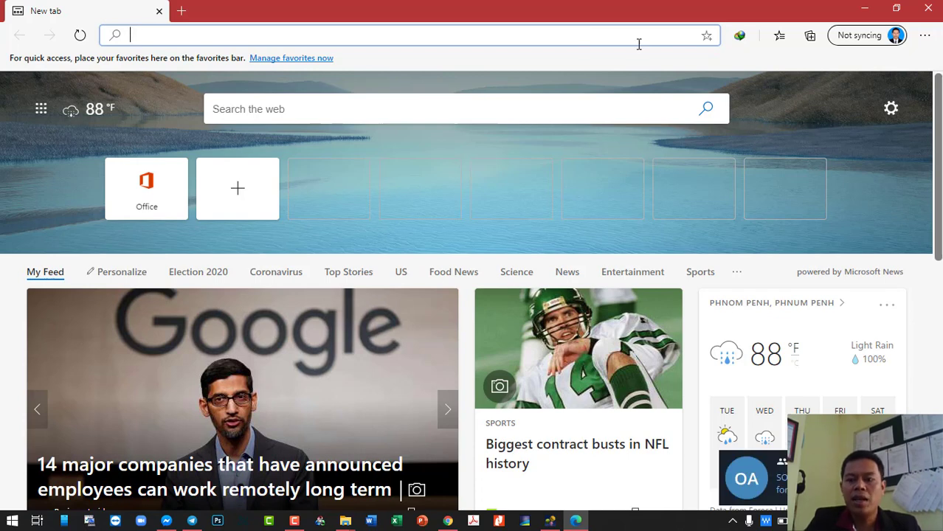
{"action": "left_click", "coordinate": [255, 52]}
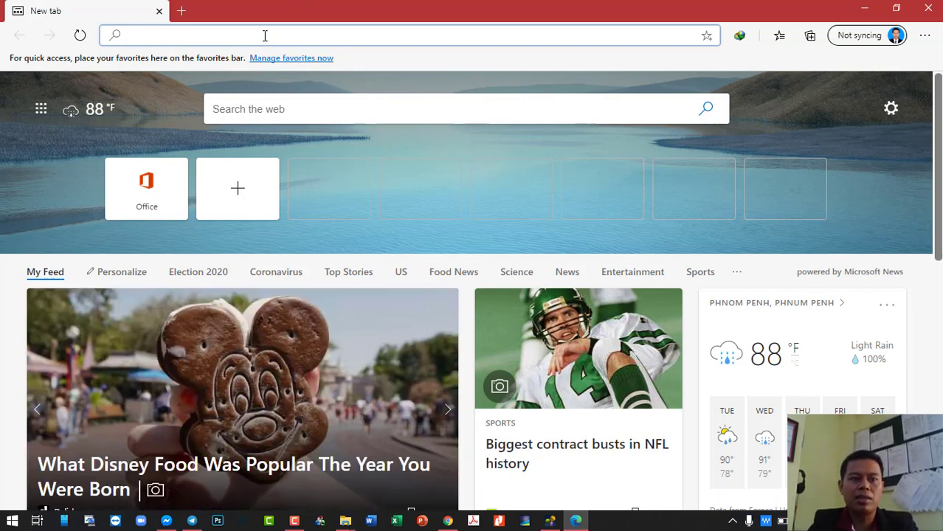
{"action": "type", "text": "www.baa"}
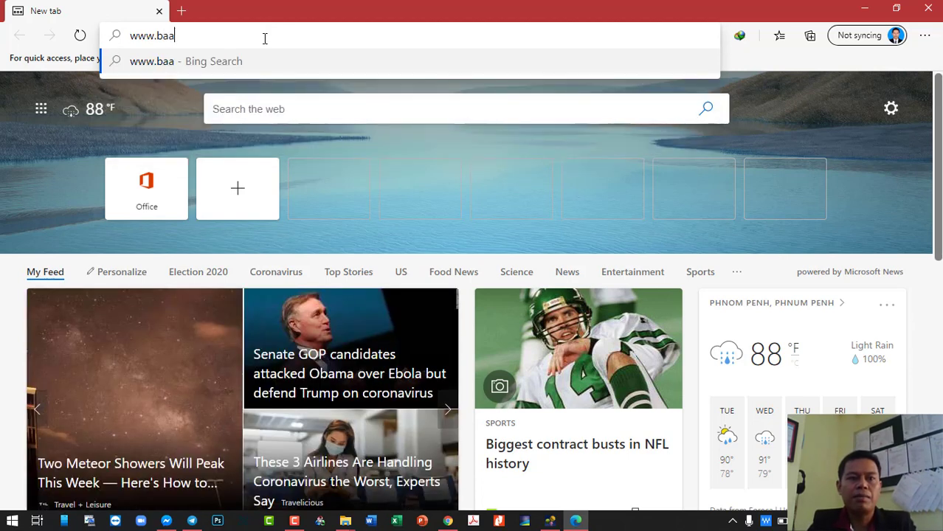
{"action": "type", "text": "mboozle.com"}
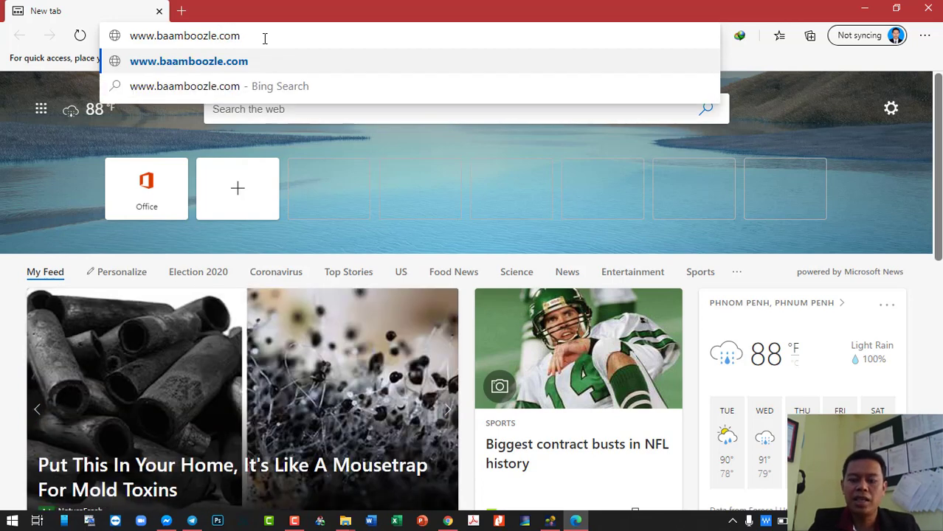
{"action": "key", "text": "Return"}
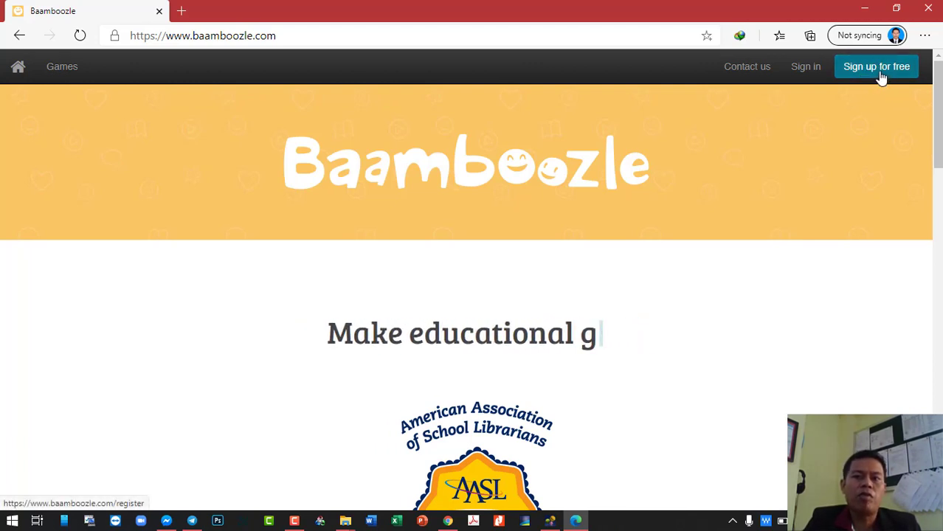
- On the free sign-up form, enter the new account's username and its Gmail address
{"action": "left_click", "coordinate": [881, 77]}
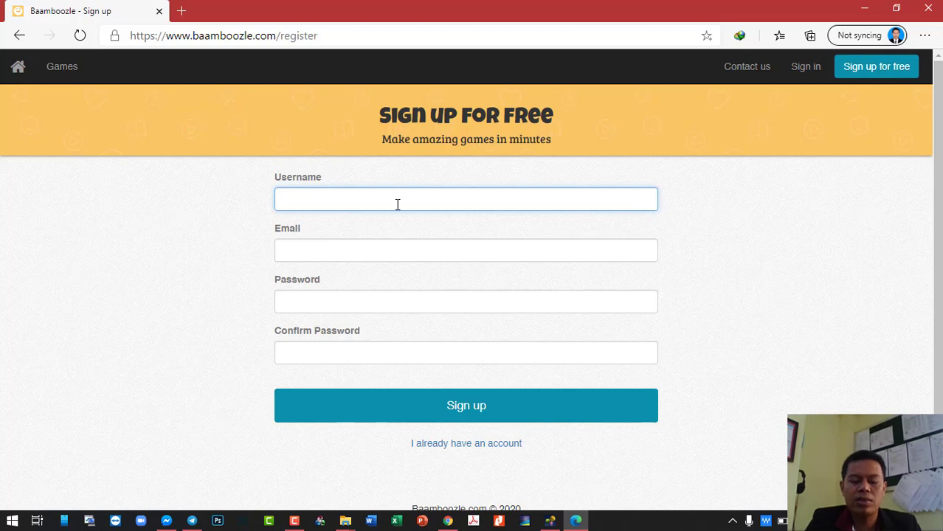
{"action": "type", "text": "Mr. Chean"}
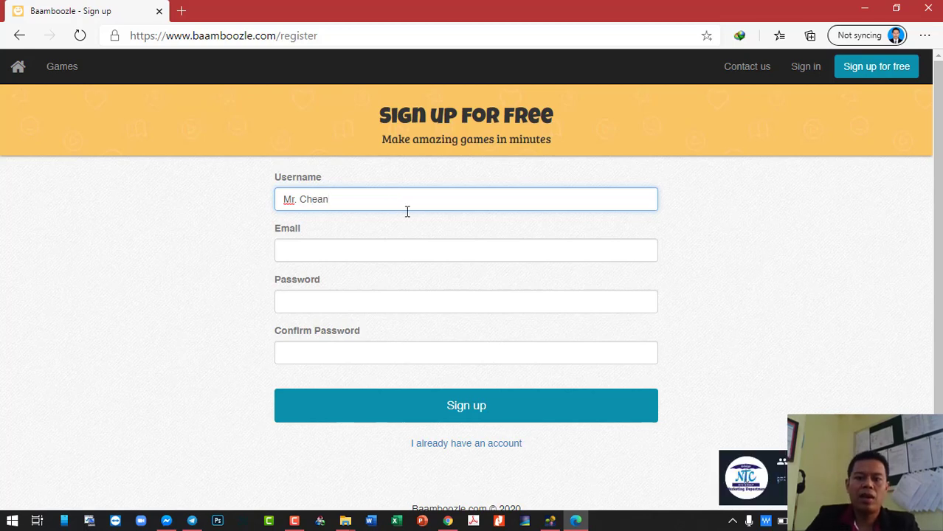
{"action": "left_click", "coordinate": [406, 248]}
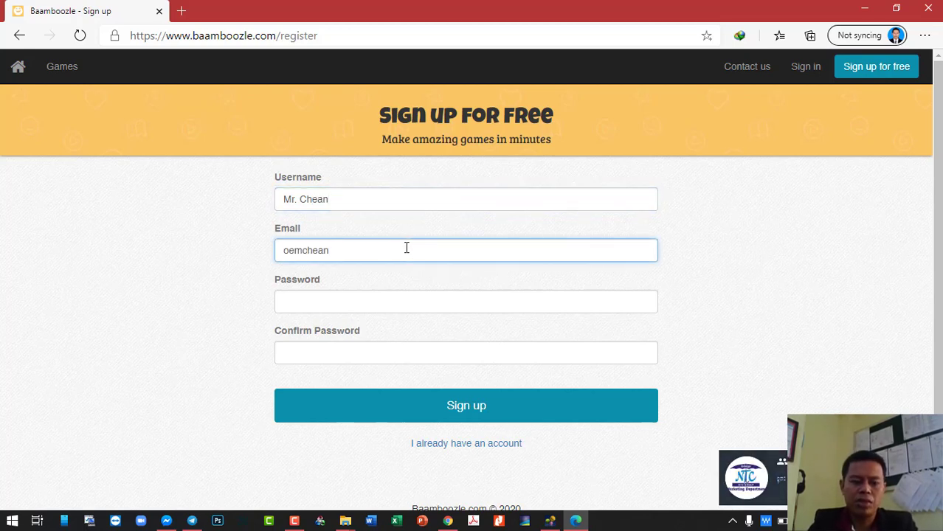
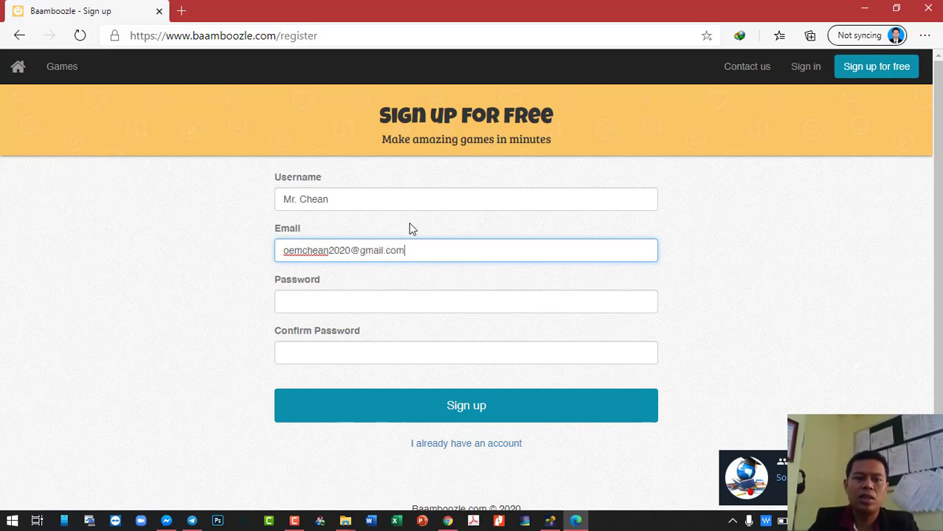
{"action": "left_click", "coordinate": [390, 202]}
{"action": "left_click", "coordinate": [419, 251]}
{"action": "left_click", "coordinate": [402, 302]}
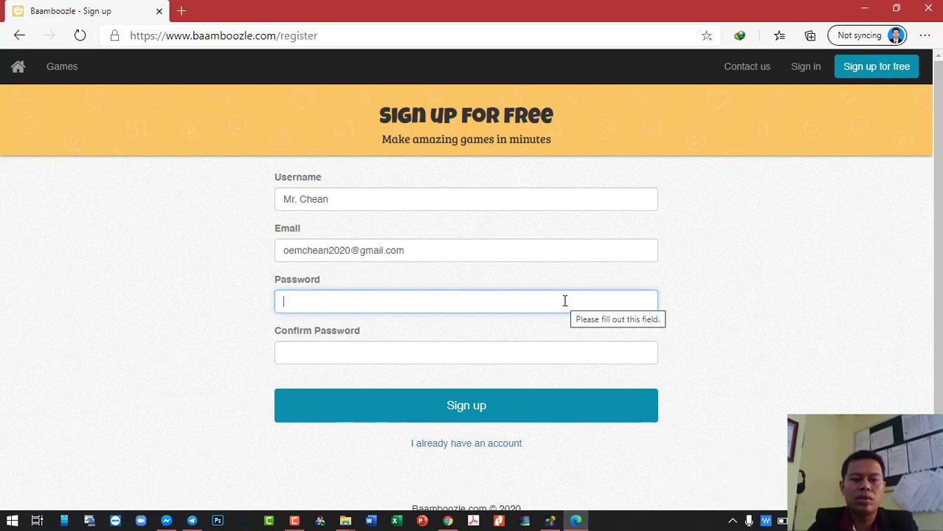
- Enter and confirm the account password, retyping it once, then submit the Sign up form
{"action": "type", "text": "a"}
{"action": "key", "text": "BackSpace"}
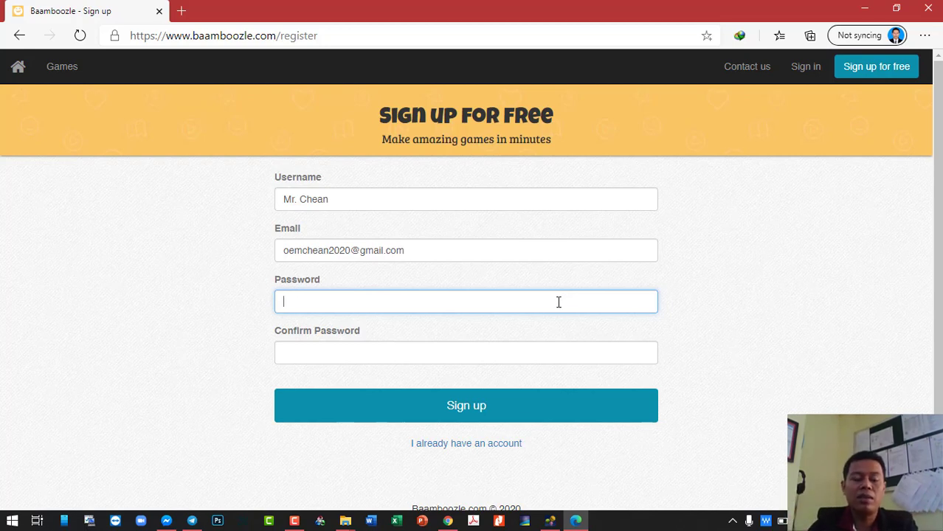
{"action": "type", "text": "••••••••••"}
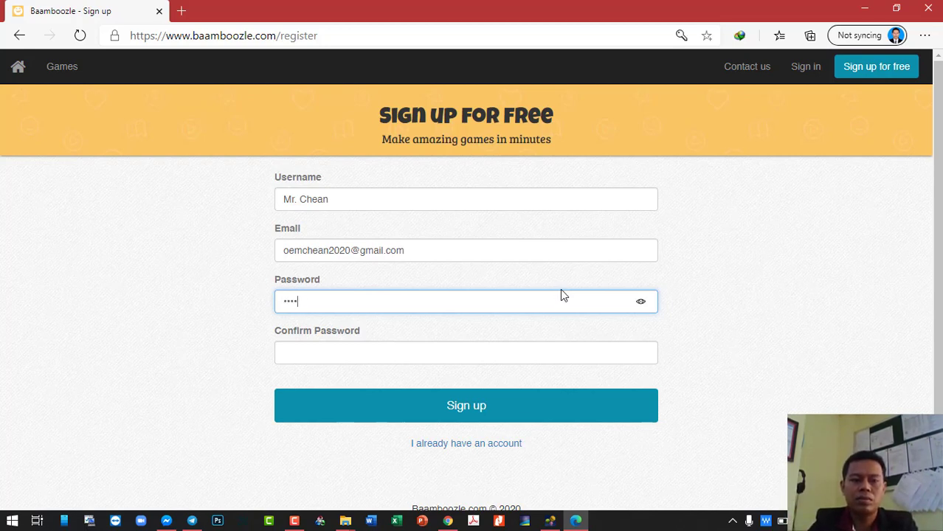
{"action": "type", "text": "••••"}
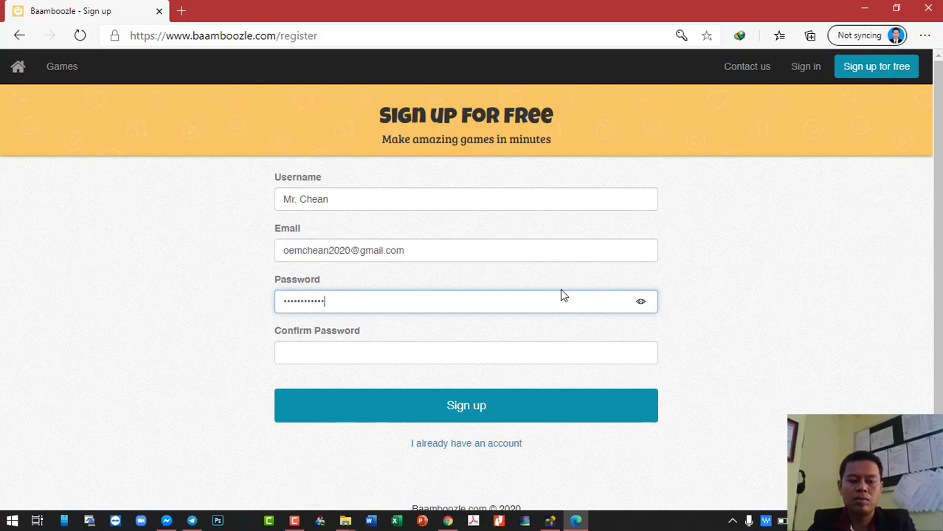
{"action": "type", "text": "•"}
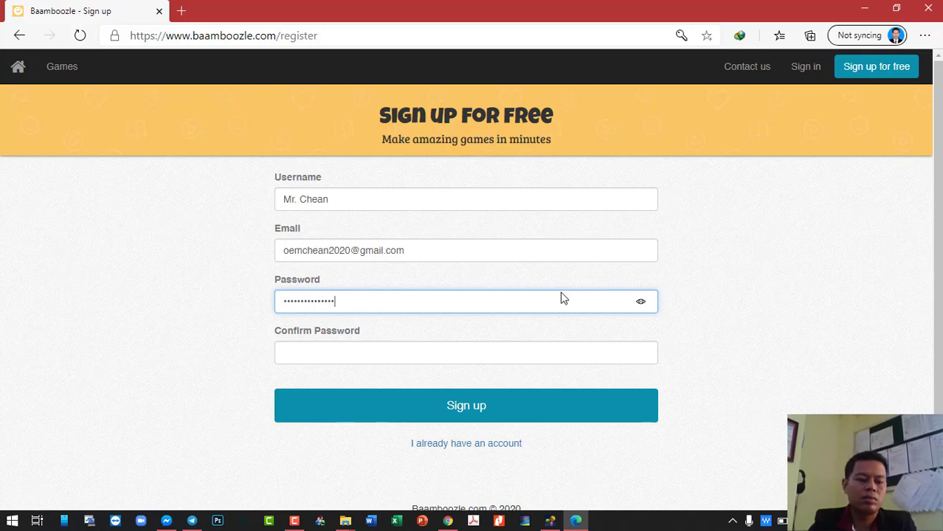
{"action": "key", "text": "Tab"}
{"action": "type", "text": "•••••••••••••"}
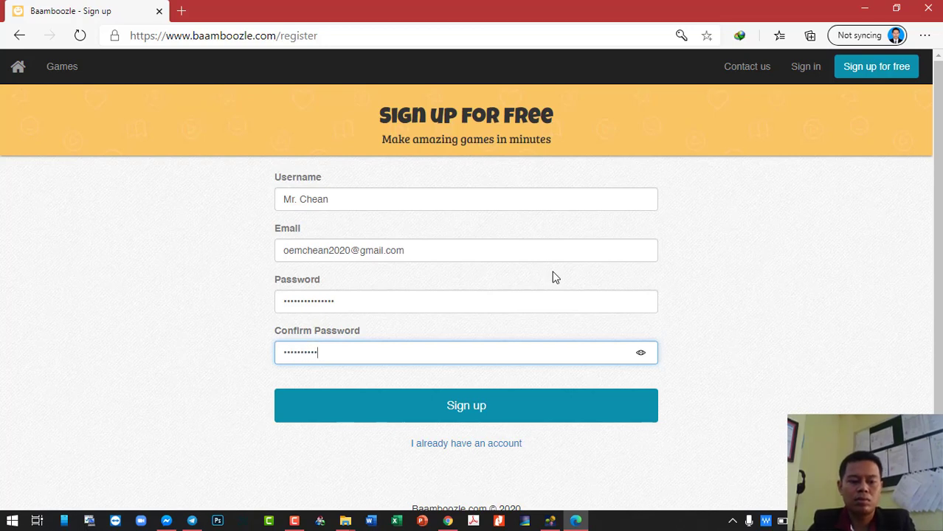
{"action": "type", "text": "••"}
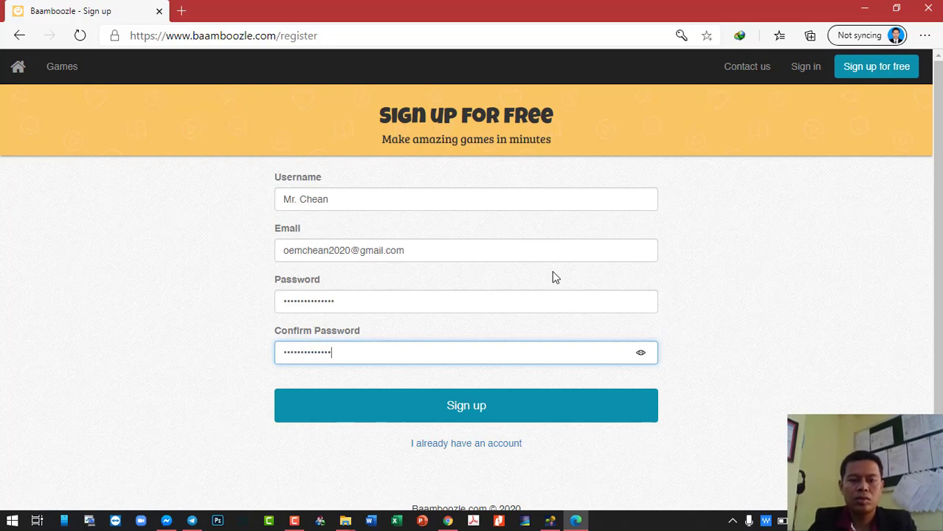
{"action": "left_click_drag", "start_coordinate": [389, 299], "coordinate": [164, 308]}
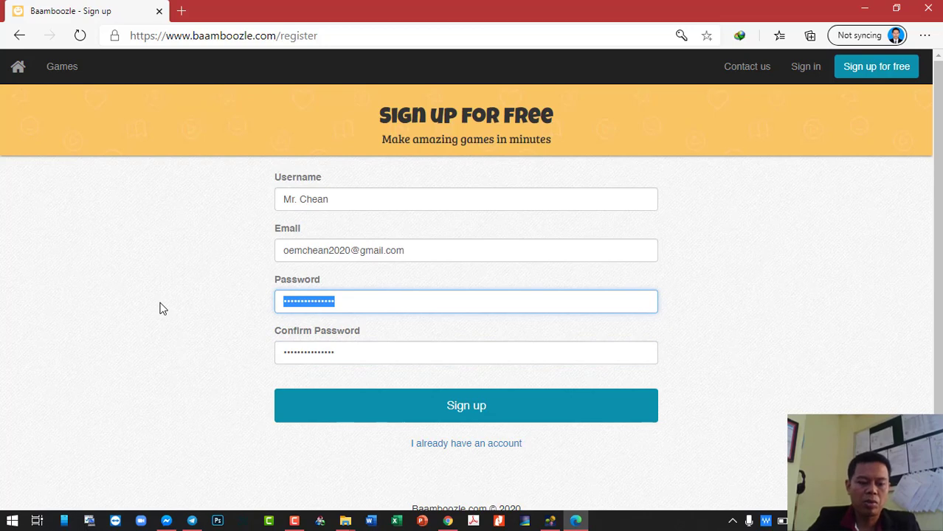
{"action": "type", "text": "••••••••"}
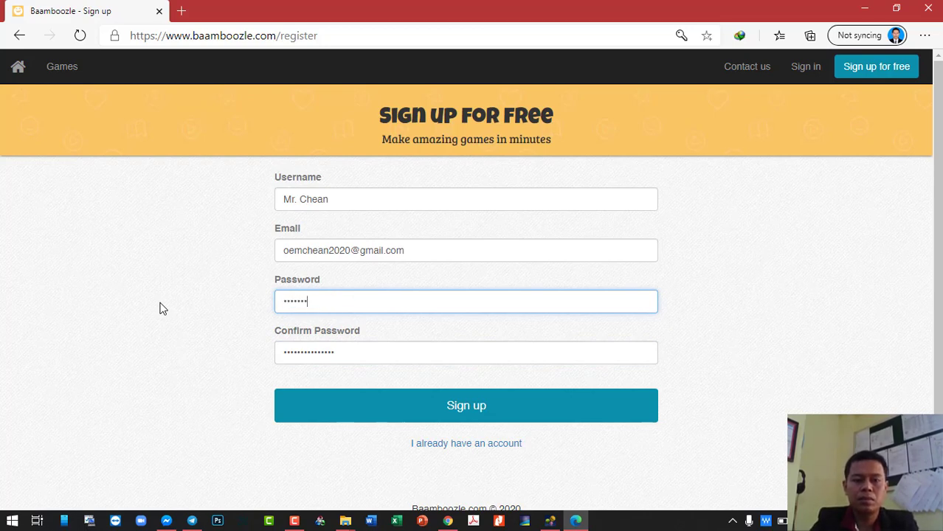
{"action": "type", "text": "•••••"}
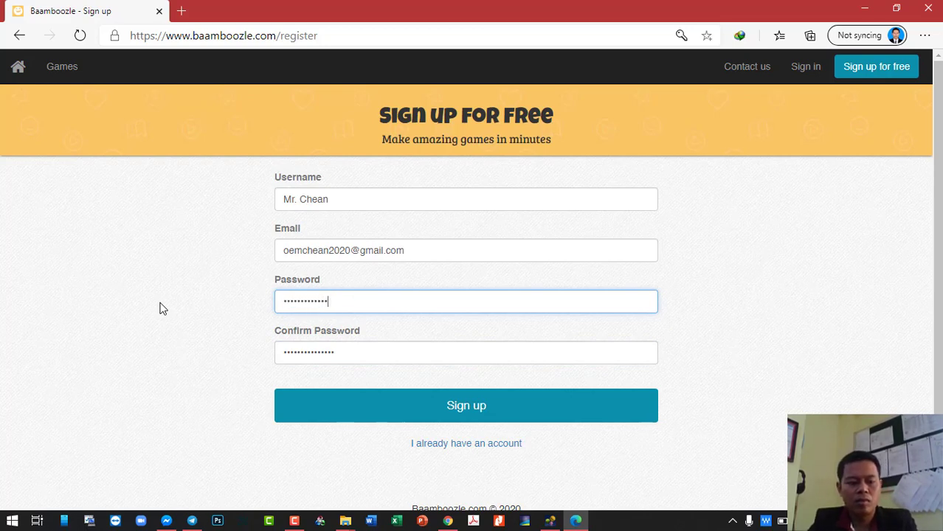
{"action": "type", "text": "••"}
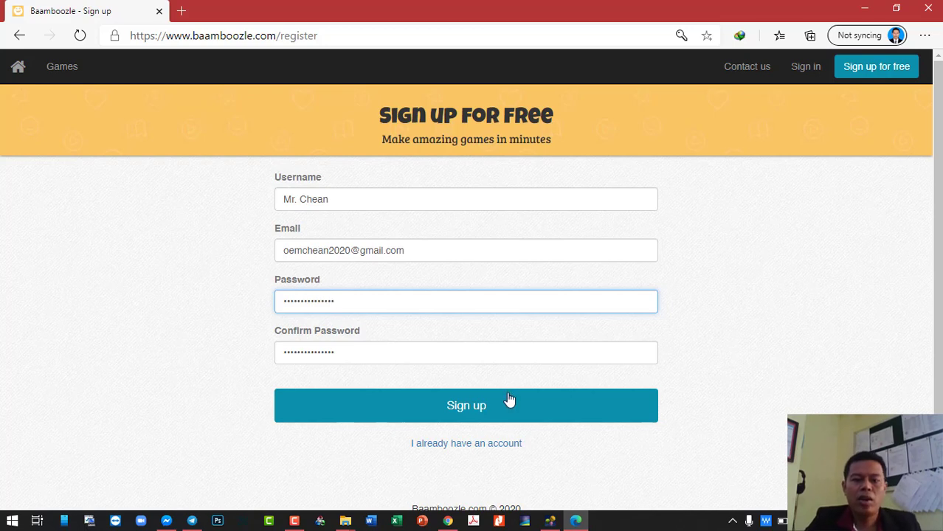
{"action": "left_click", "coordinate": [378, 199]}
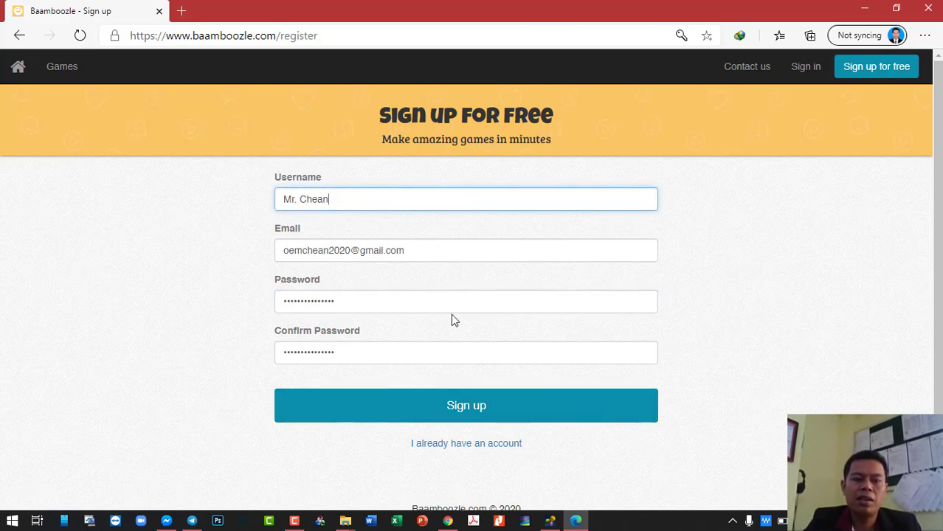
{"action": "left_click", "coordinate": [511, 418]}
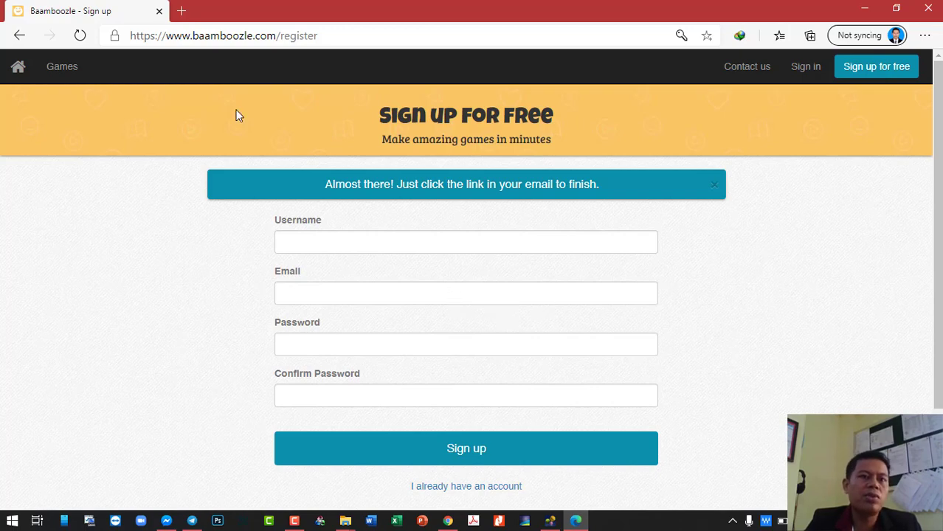
- Load gmail.com in a new browser tab
{"action": "left_click", "coordinate": [181, 10]}
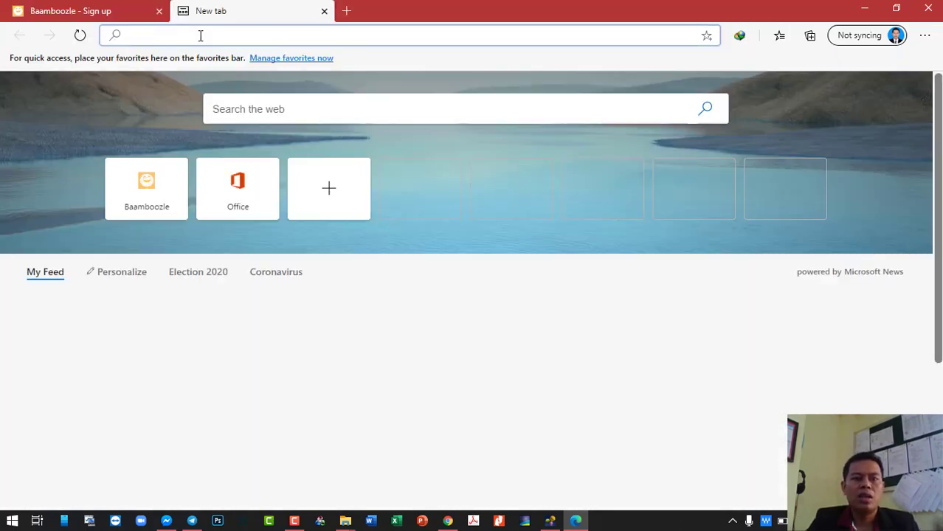
{"action": "type", "text": "gmail.c"}
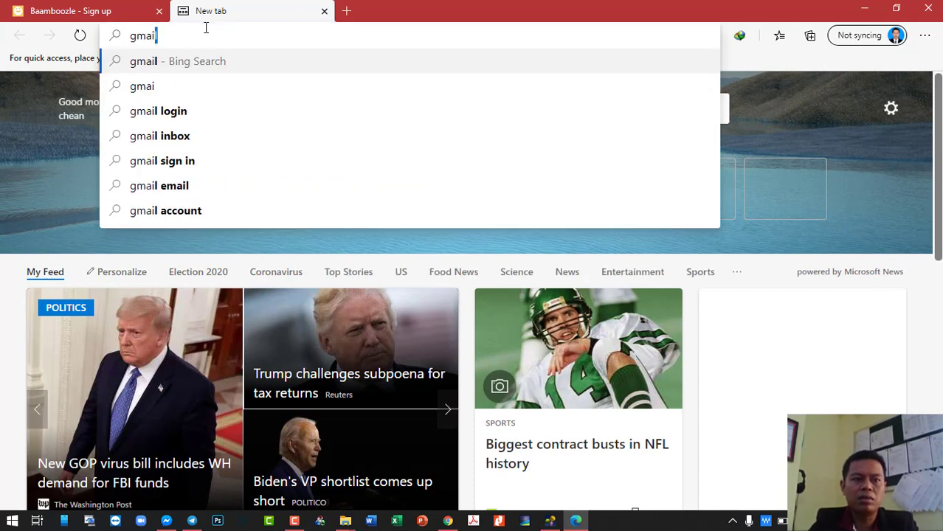
{"action": "type", "text": "om"}
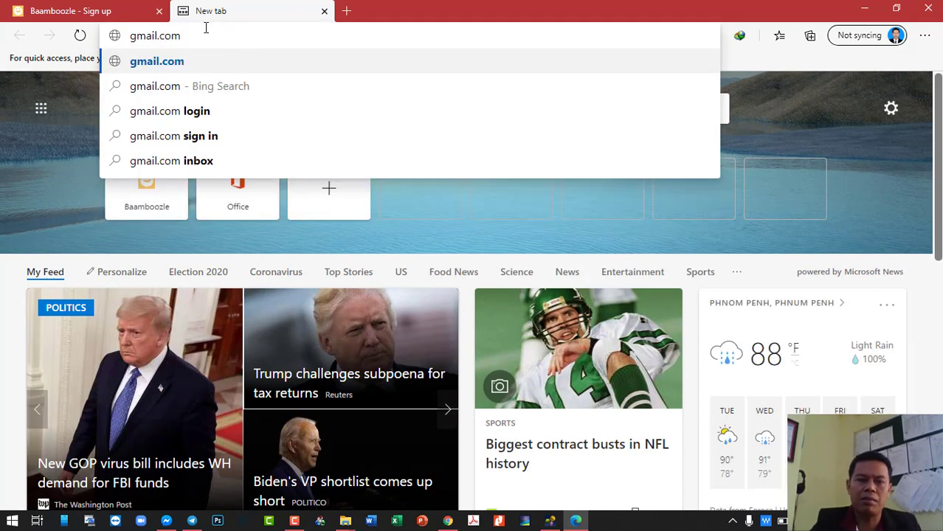
{"action": "key", "text": "Return"}
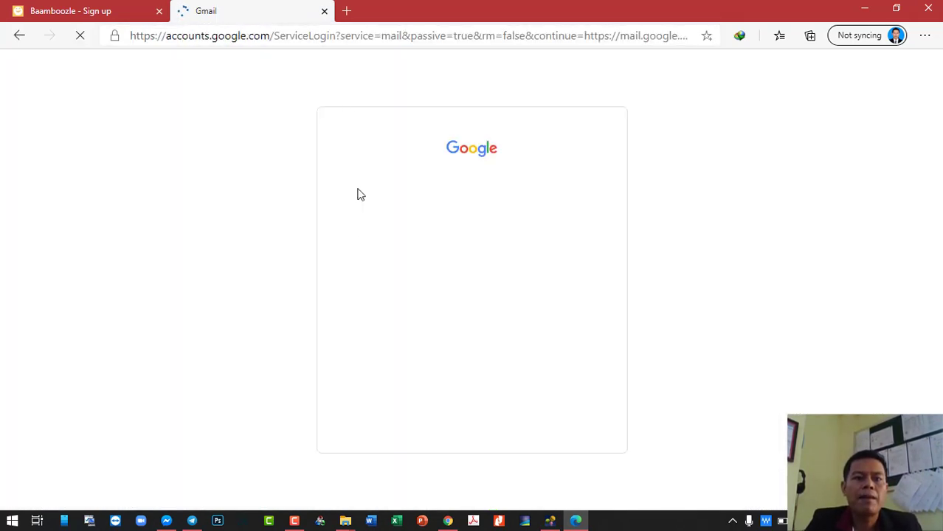
- Sign in to Google with the saved account email and its password
{"action": "left_click", "coordinate": [472, 257]}
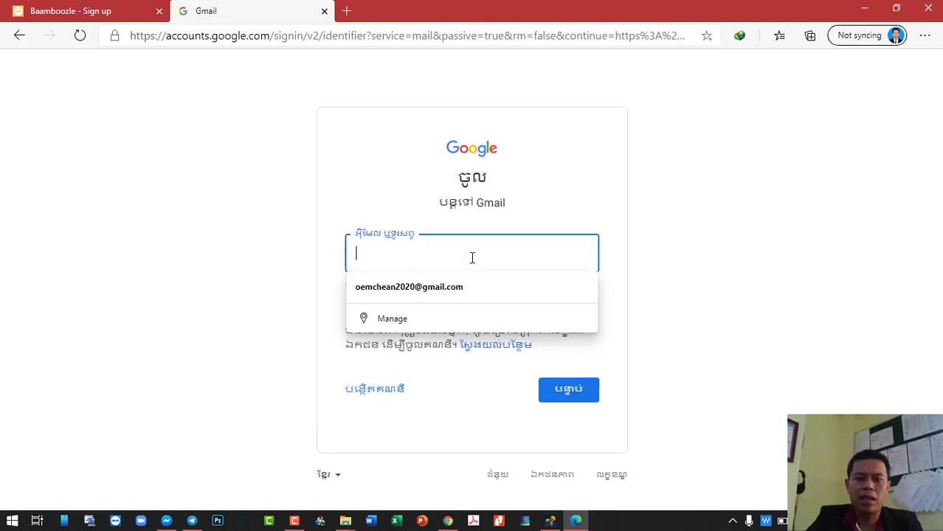
{"action": "left_click", "coordinate": [477, 289]}
{"action": "left_click", "coordinate": [565, 388]}
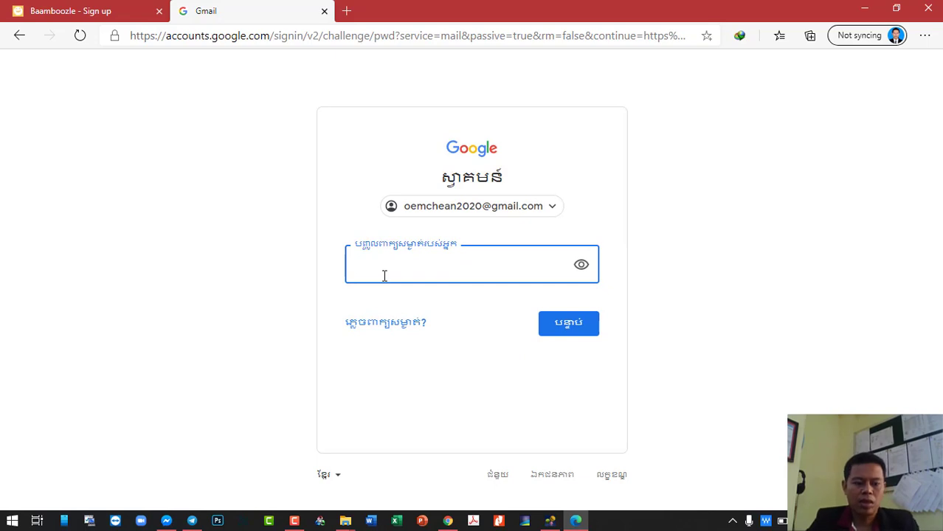
{"action": "type", "text": "•••••••••"}
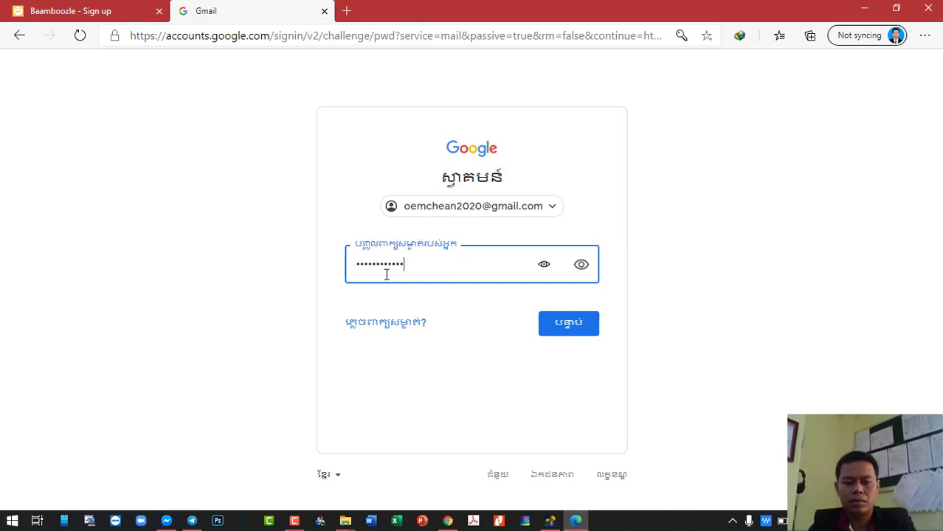
{"action": "left_click", "coordinate": [563, 335]}
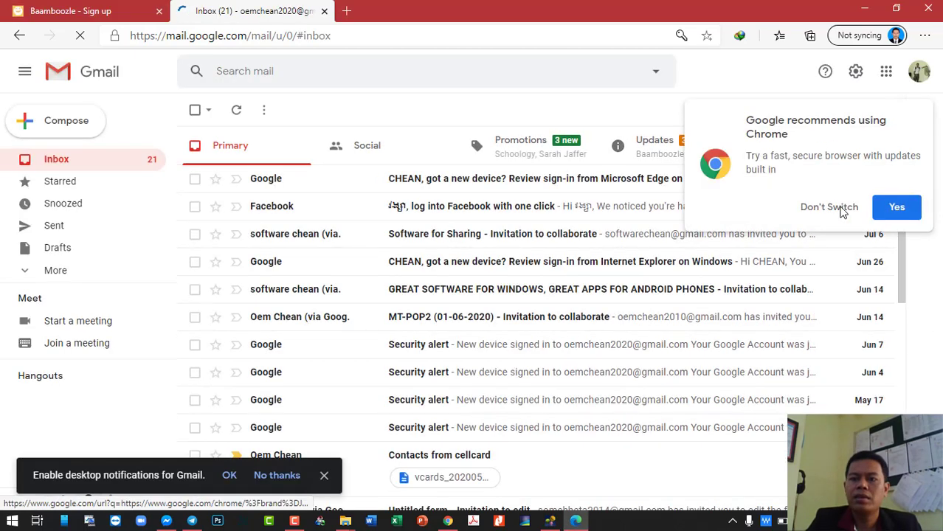
- Clear the browser popups, open Baamboozle's confirmation email under Updates and follow its verify link
{"action": "left_click", "coordinate": [842, 209]}
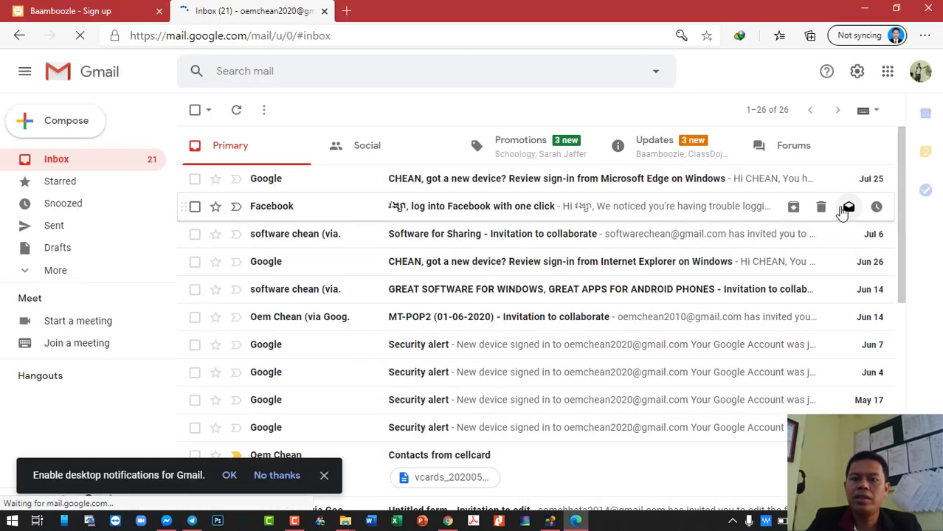
{"action": "left_click", "coordinate": [679, 151]}
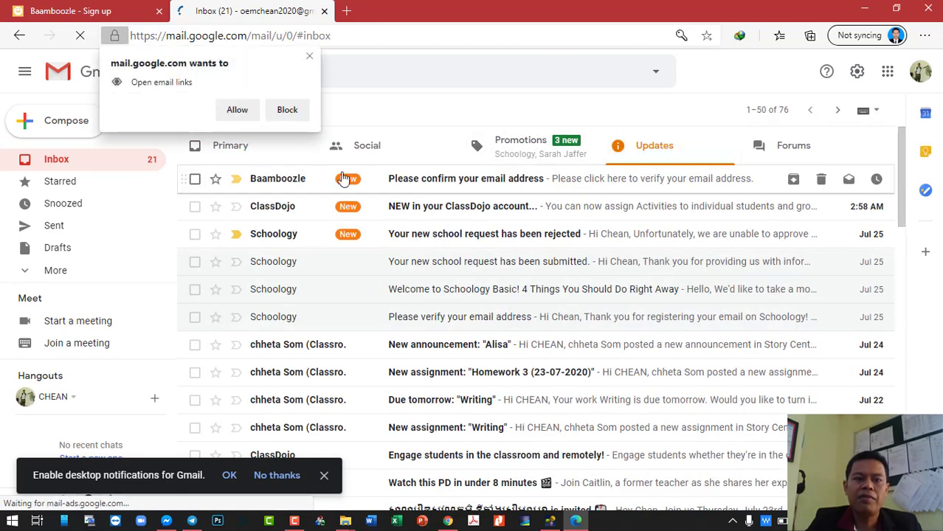
{"action": "left_click", "coordinate": [250, 112]}
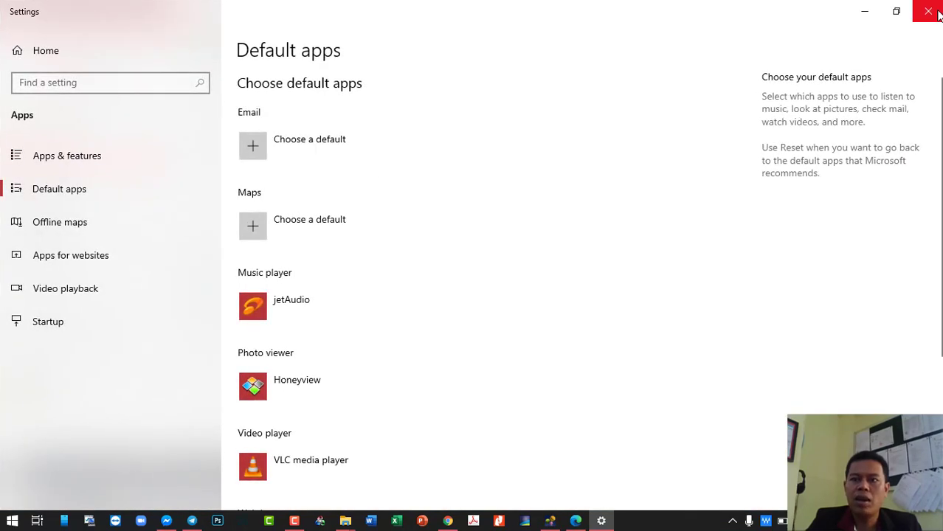
{"action": "left_click", "coordinate": [928, 11]}
{"action": "left_click", "coordinate": [587, 180]}
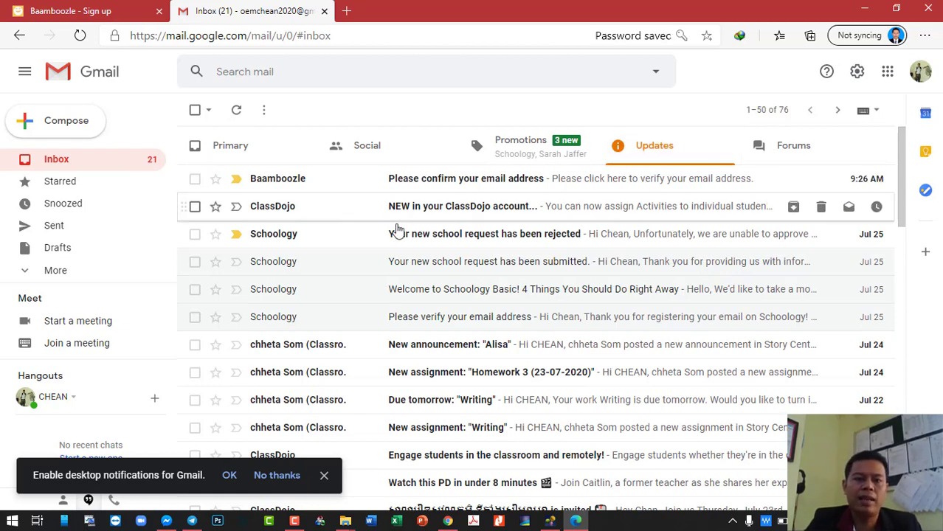
{"action": "left_click", "coordinate": [463, 185]}
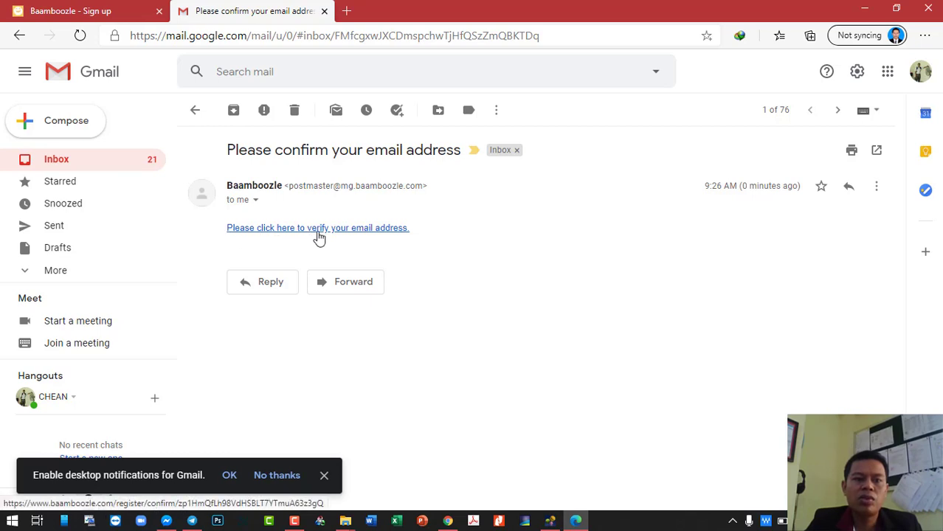
{"action": "left_click", "coordinate": [366, 234]}
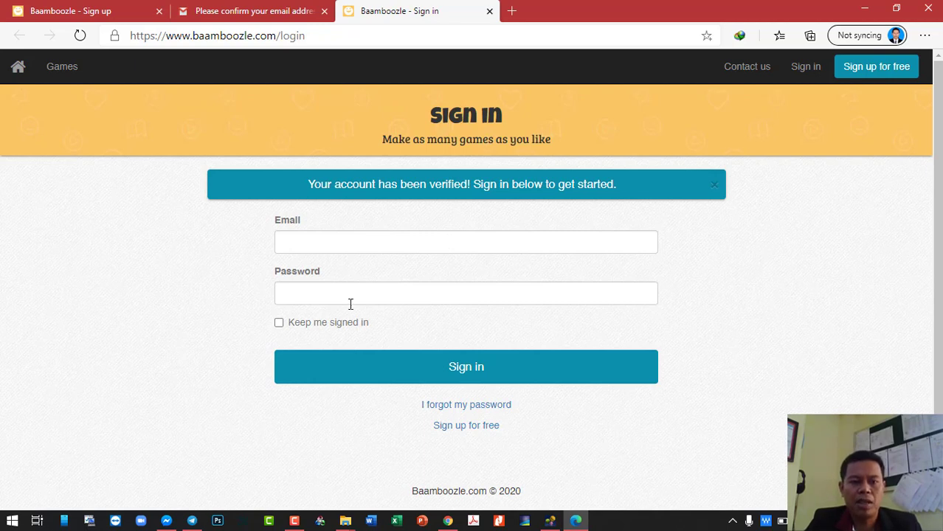
- Sign in to Baamboozle with the saved email and password, with Keep me signed in ticked
{"action": "left_click", "coordinate": [350, 244]}
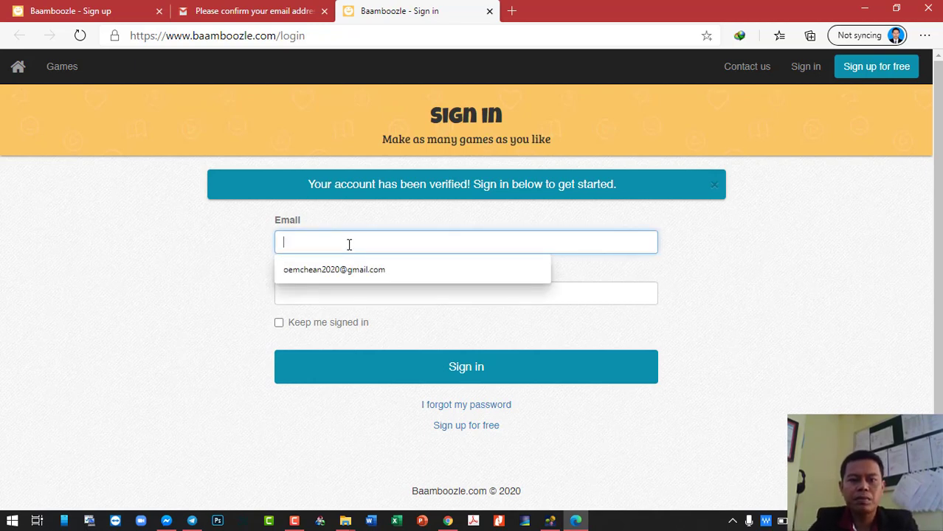
{"action": "left_click", "coordinate": [362, 270]}
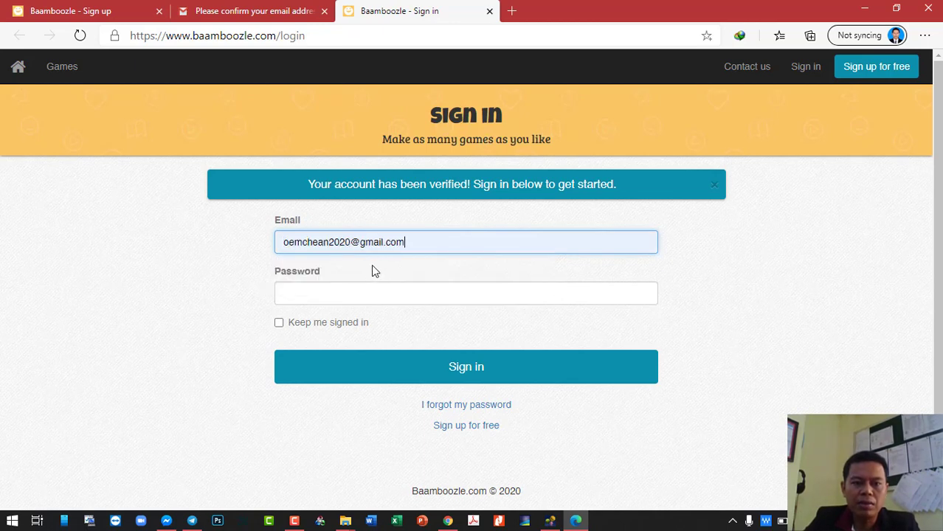
{"action": "left_click", "coordinate": [360, 296]}
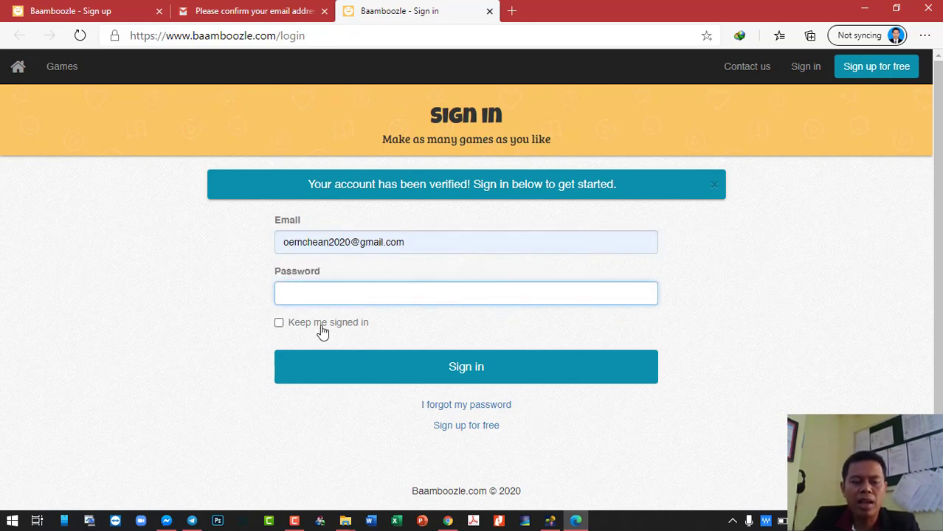
{"action": "left_click", "coordinate": [279, 325]}
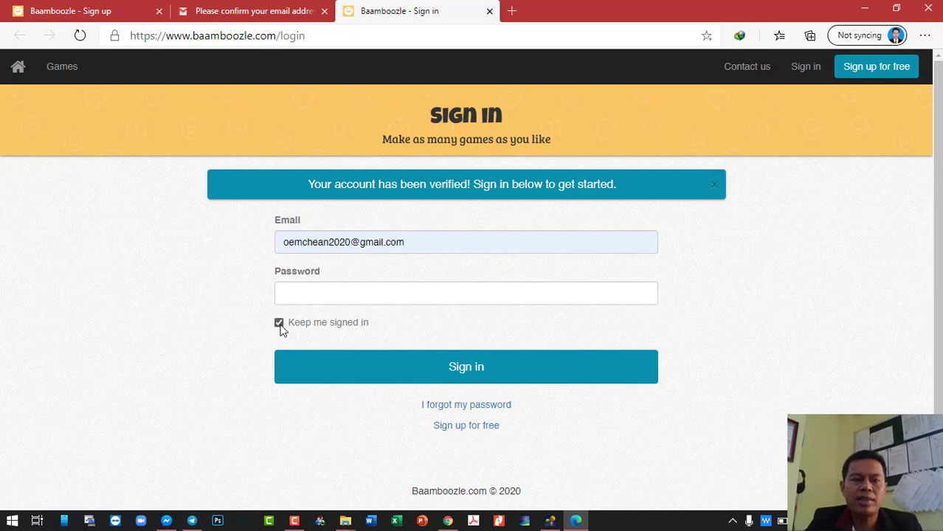
{"action": "left_click", "coordinate": [329, 300]}
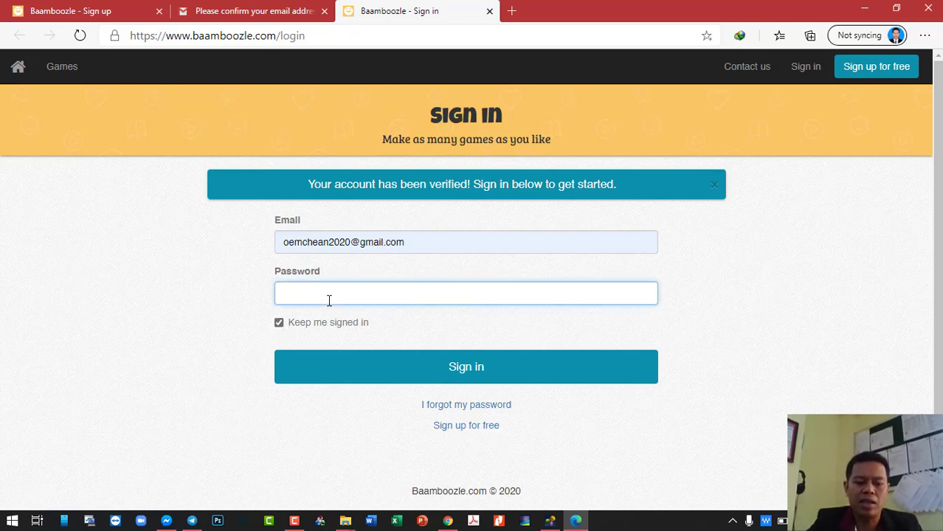
{"action": "type", "text": "*"}
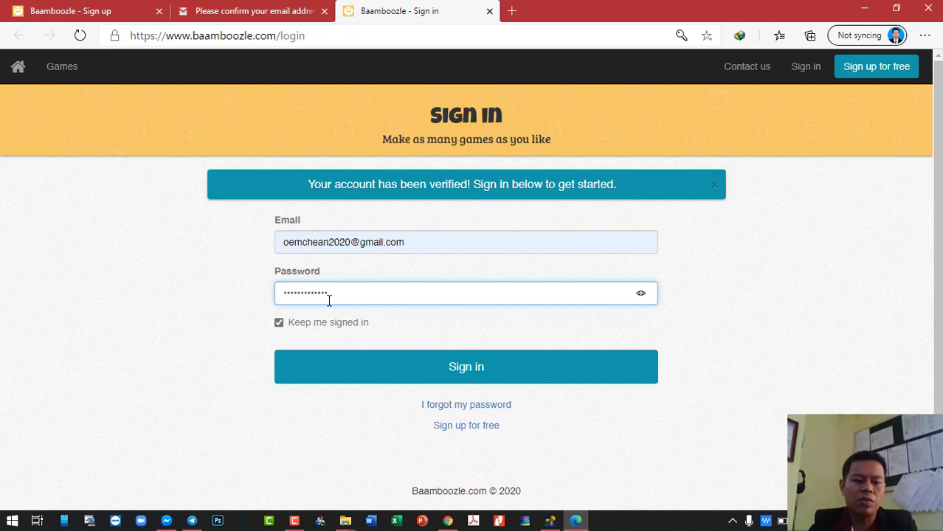
{"action": "type", "text": "**"}
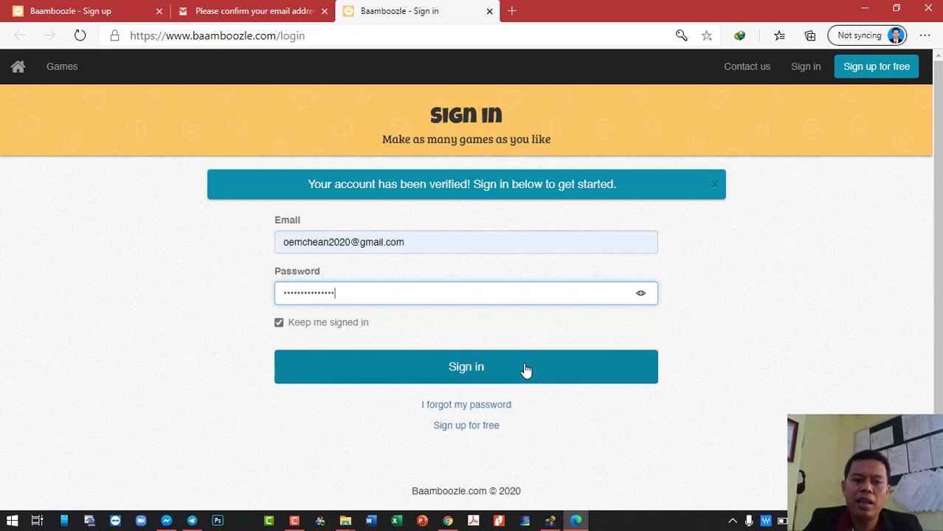
{"action": "left_click", "coordinate": [533, 373]}
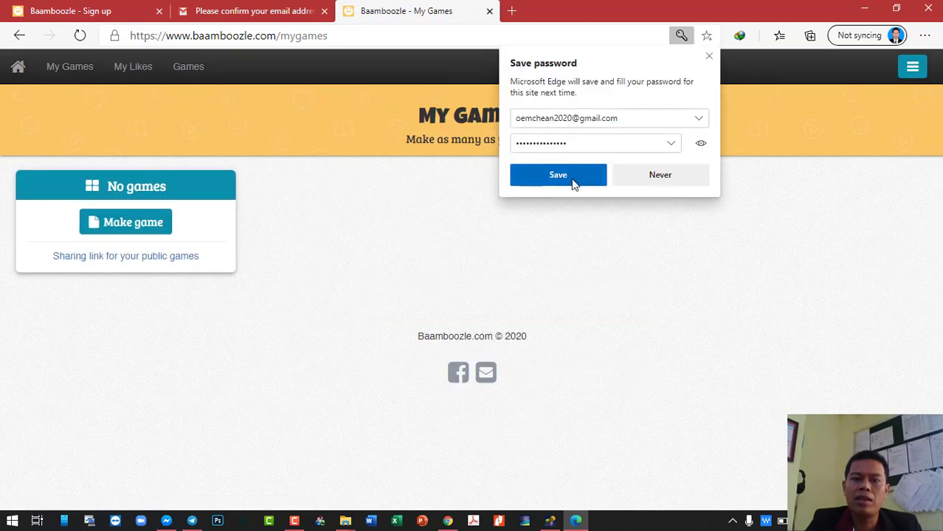
- Save the Baamboozle password in Edge and start a new game from the No games card
{"action": "left_click", "coordinate": [573, 180]}
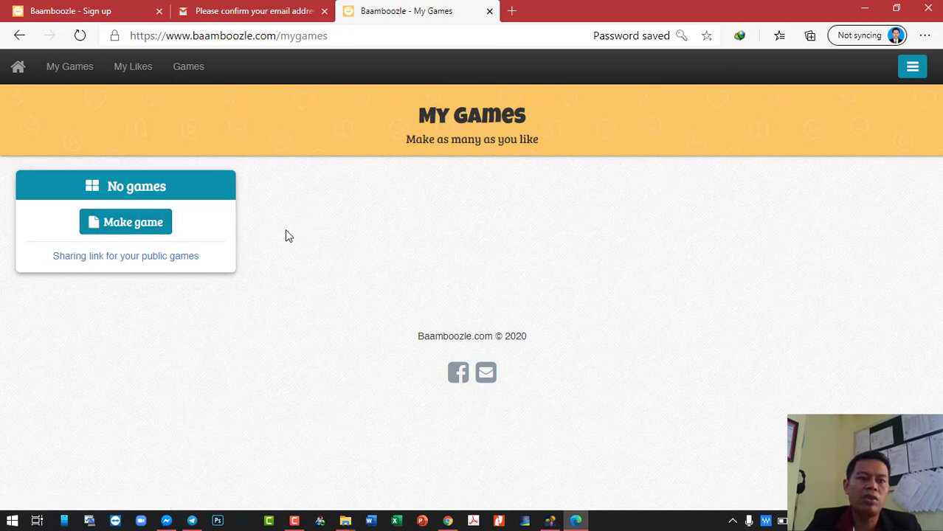
{"action": "left_click", "coordinate": [120, 232]}
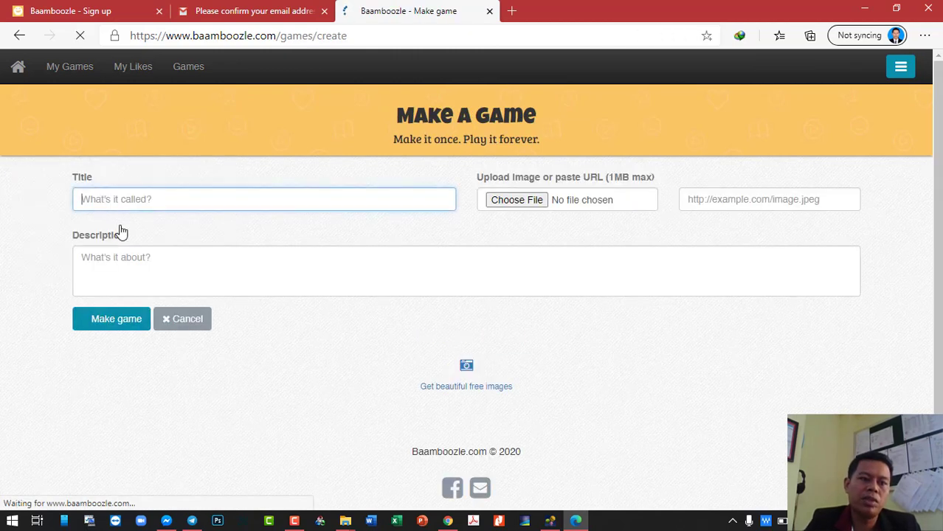
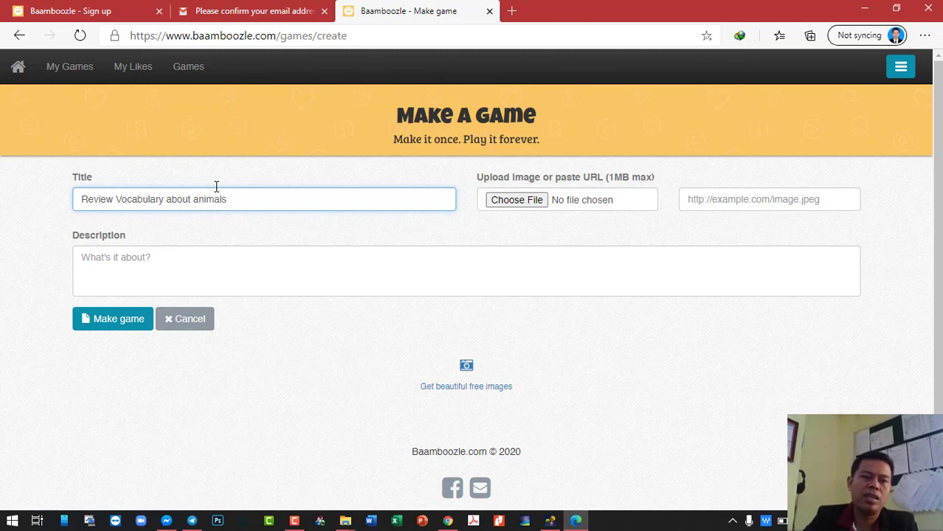
- Give the game the description 'There are 10 items in this quiz.' and make the game
{"action": "left_click", "coordinate": [228, 262]}
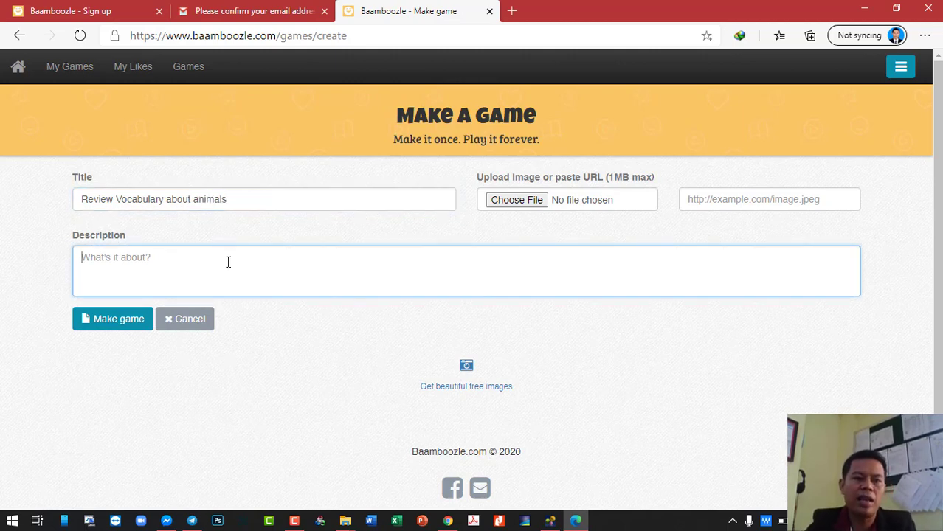
{"action": "type", "text": "There are "}
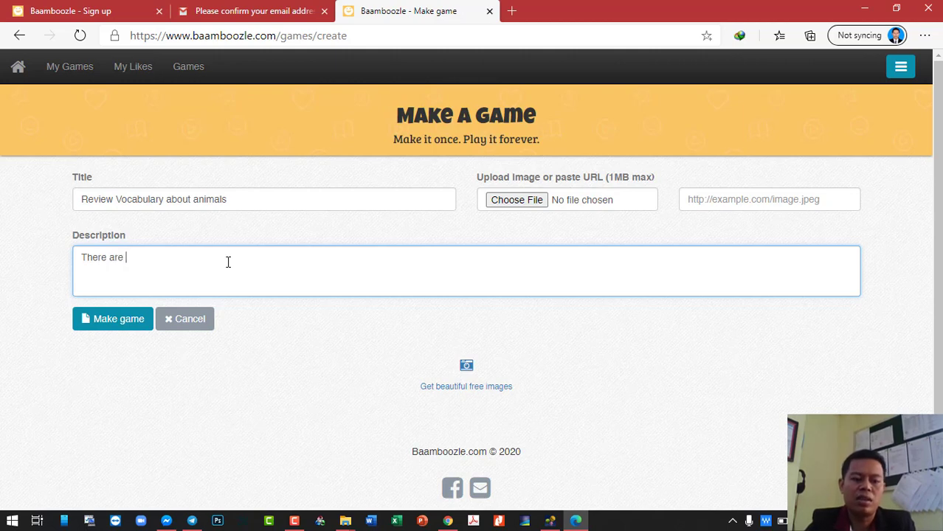
{"action": "type", "text": "10 items in this quiz."}
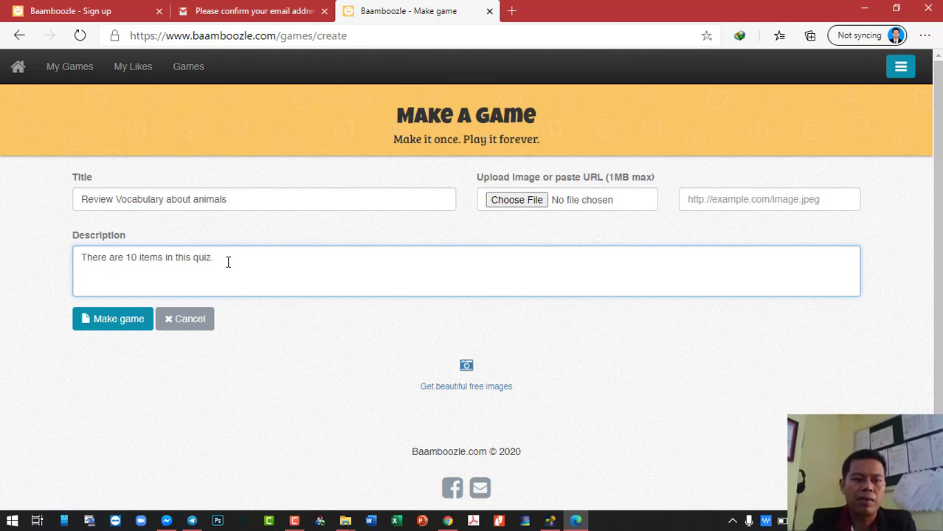
{"action": "left_click", "coordinate": [116, 325]}
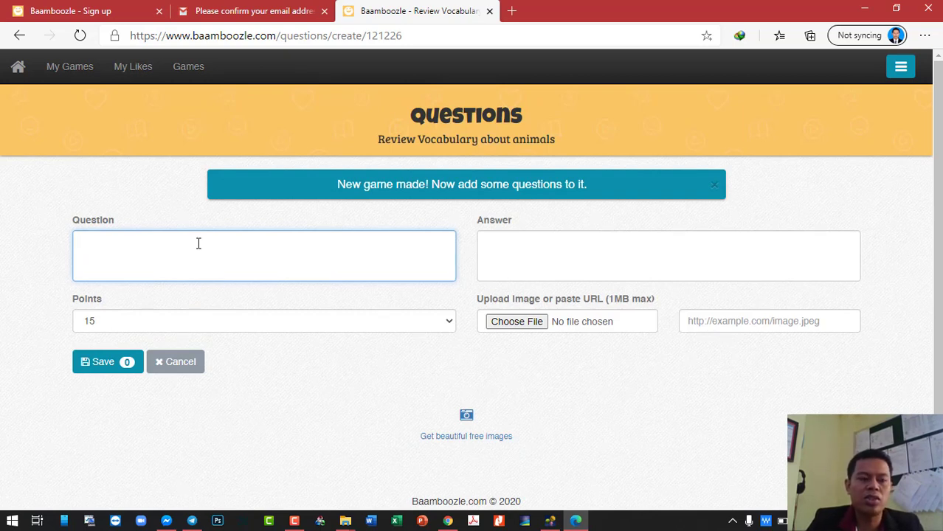
- Write the first question: 'An animal which lives in a jungle. It is so huge. It has a trunk and two tusks. It eats plants, and leaves.'
{"action": "left_click", "coordinate": [546, 258]}
{"action": "left_click", "coordinate": [277, 253]}
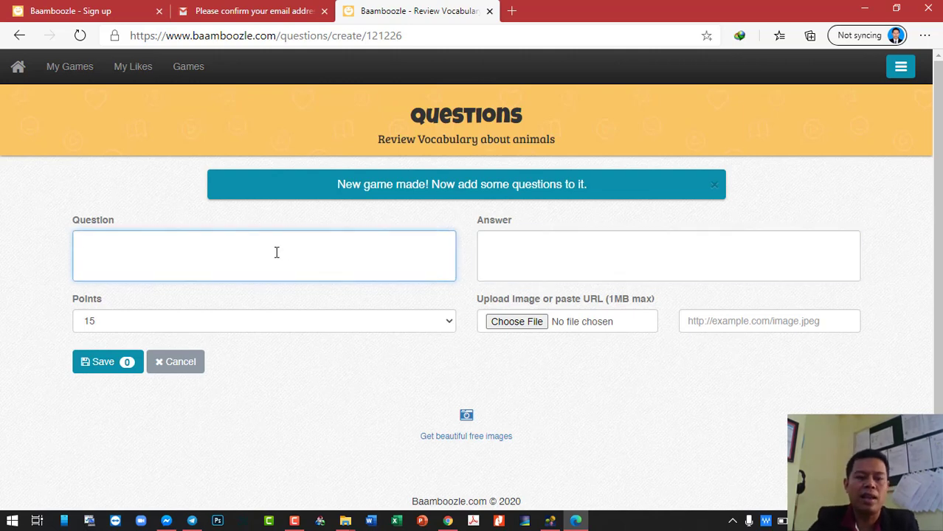
{"action": "type", "text": "An "}
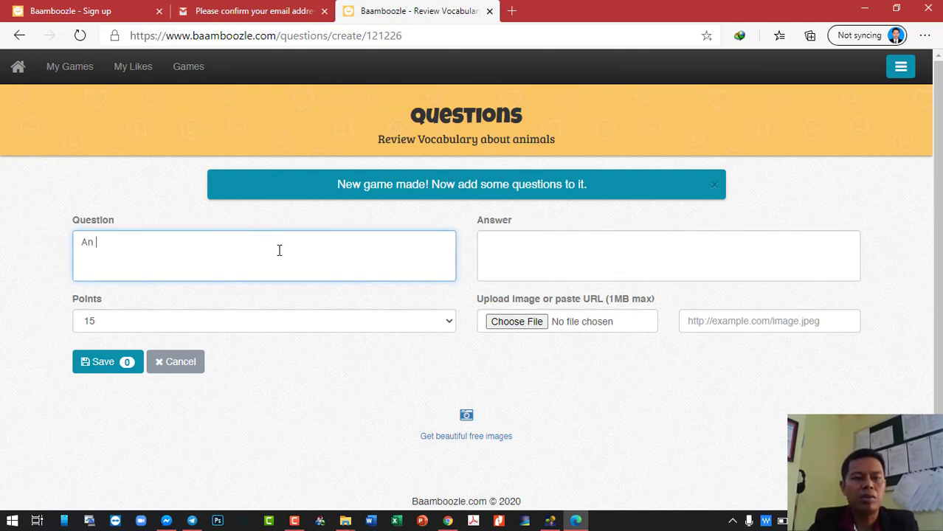
{"action": "type", "text": "animal which"}
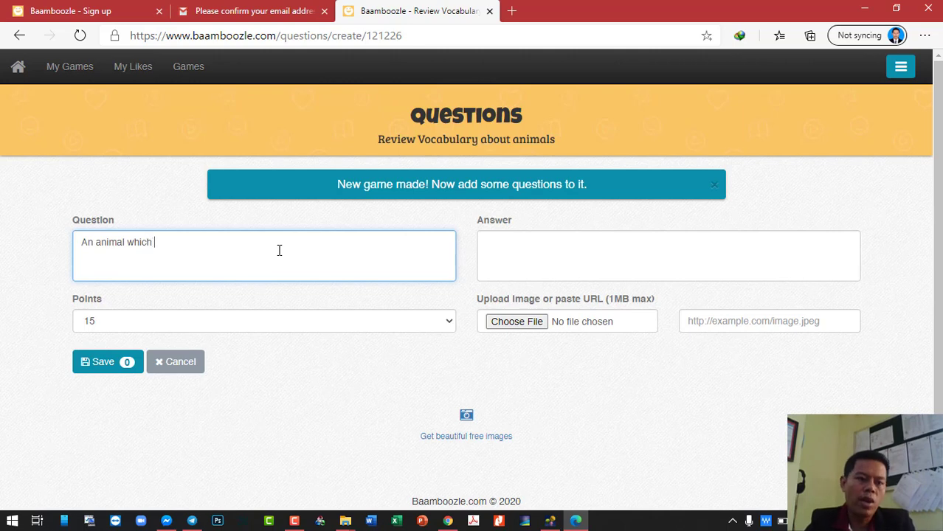
{"action": "type", "text": " lives "}
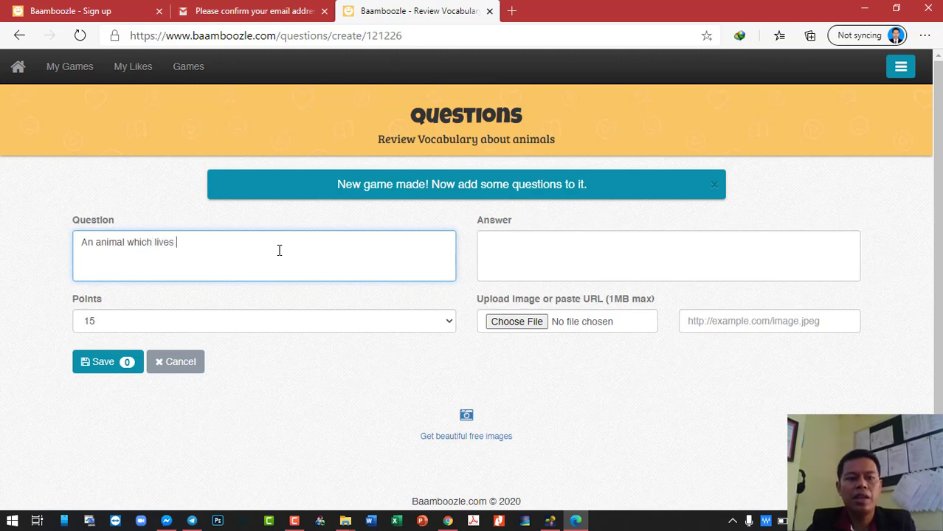
{"action": "type", "text": "in a ju"}
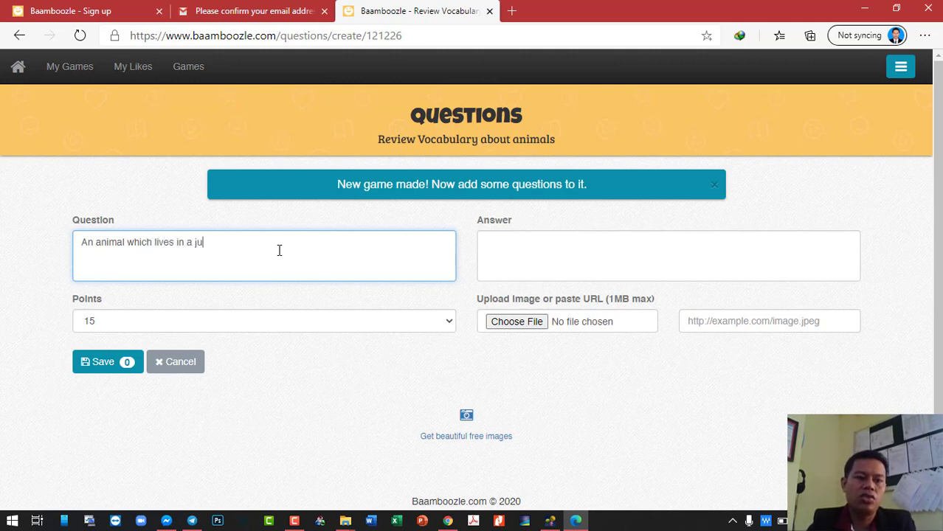
{"action": "type", "text": "ngle. It is so huge"}
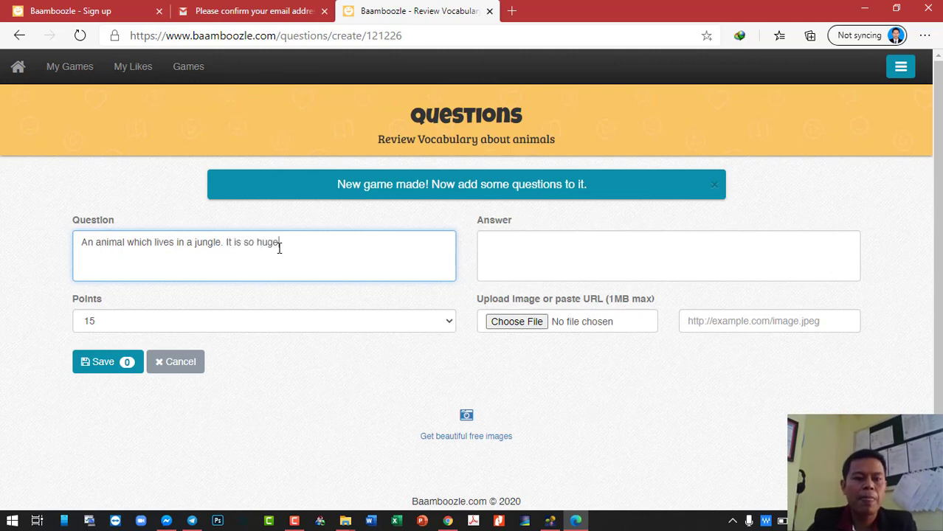
{"action": "type", "text": ". It has a"}
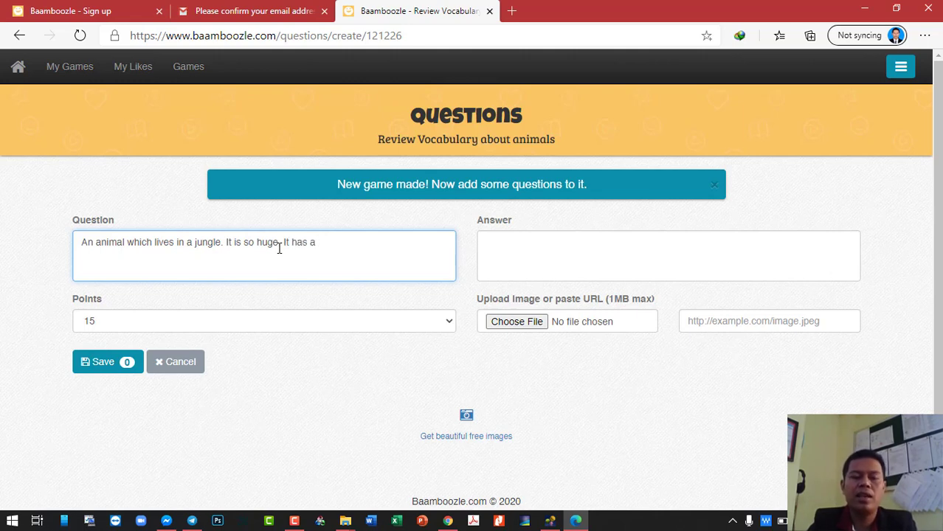
{"action": "type", "text": " tru"}
{"action": "type", "text": "nk and"}
{"action": "type", "text": " two "}
{"action": "type", "text": "t"}
{"action": "key", "text": "BackSpace"}
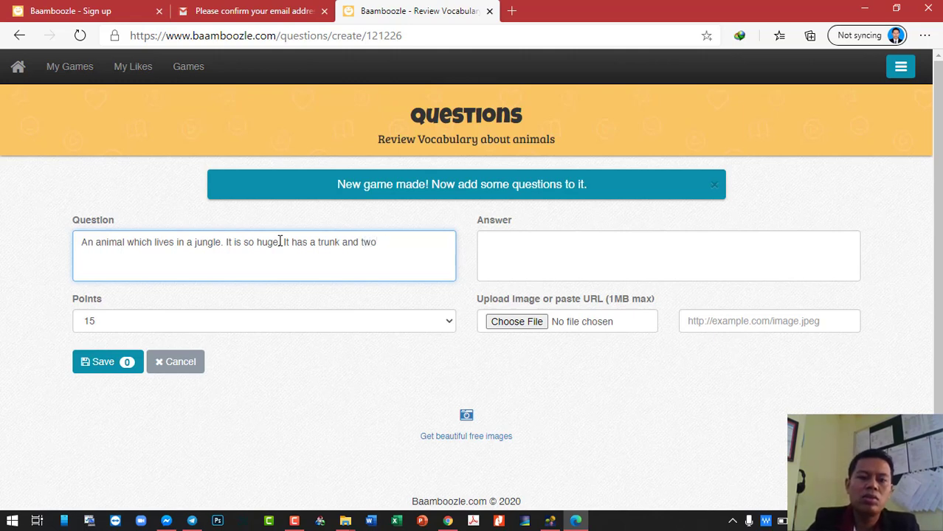
{"action": "type", "text": "tusks"}
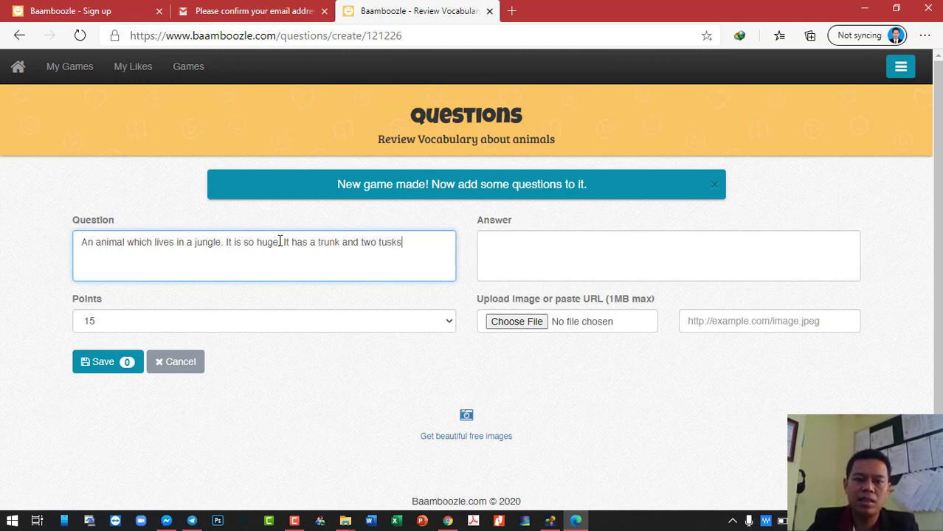
{"action": "type", "text": "."}
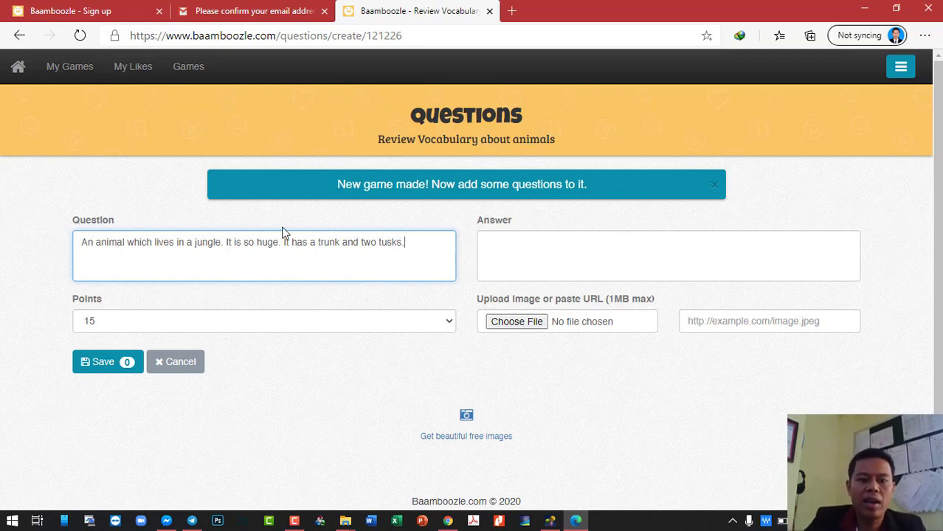
{"action": "type", "text": " It easts "}
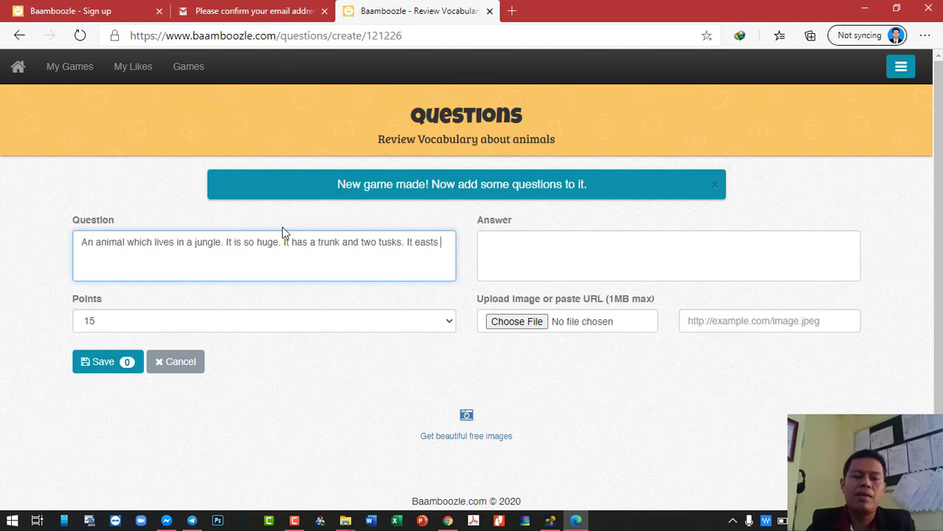
{"action": "type", "text": "plants, "}
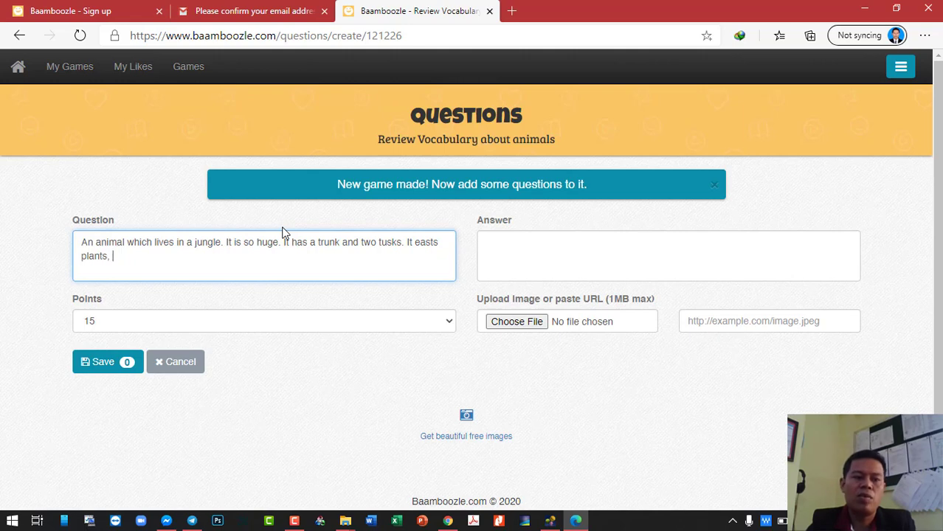
{"action": "type", "text": "and lev"}
{"action": "key", "text": "BackSpace"}
{"action": "type", "text": "aves."}
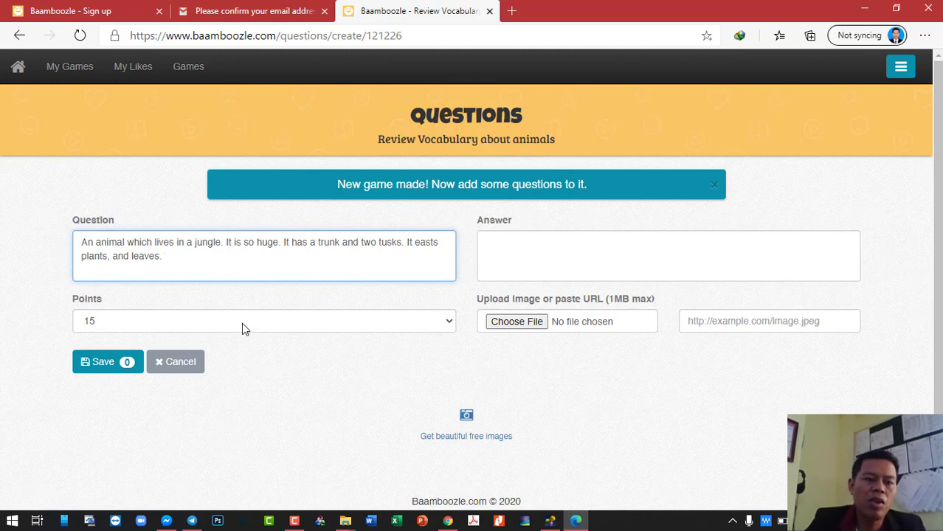
- Keep the question at 15 points, enter the answer 'an elephant', and save it
{"action": "left_click", "coordinate": [242, 323]}
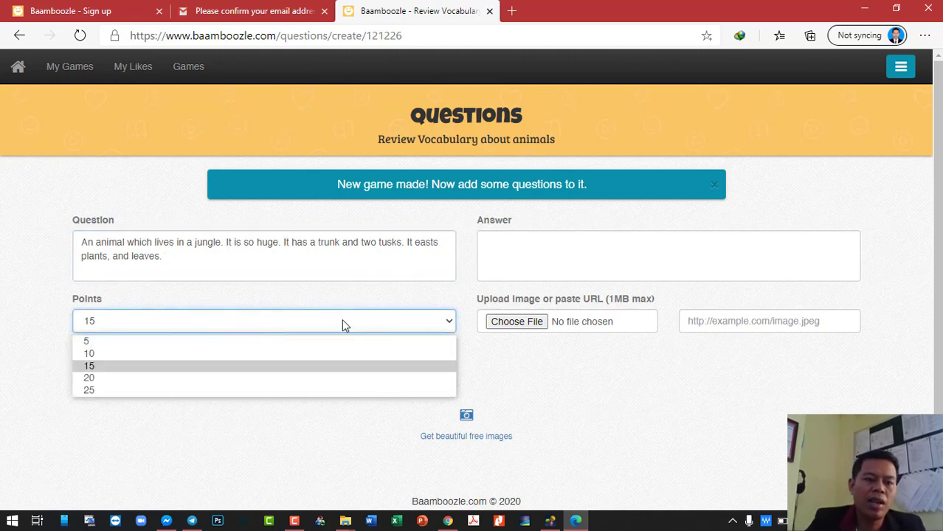
{"action": "left_click", "coordinate": [95, 347]}
{"action": "left_click", "coordinate": [116, 322]}
{"action": "left_click", "coordinate": [109, 357]}
{"action": "left_click", "coordinate": [124, 325]}
{"action": "left_click", "coordinate": [126, 367]}
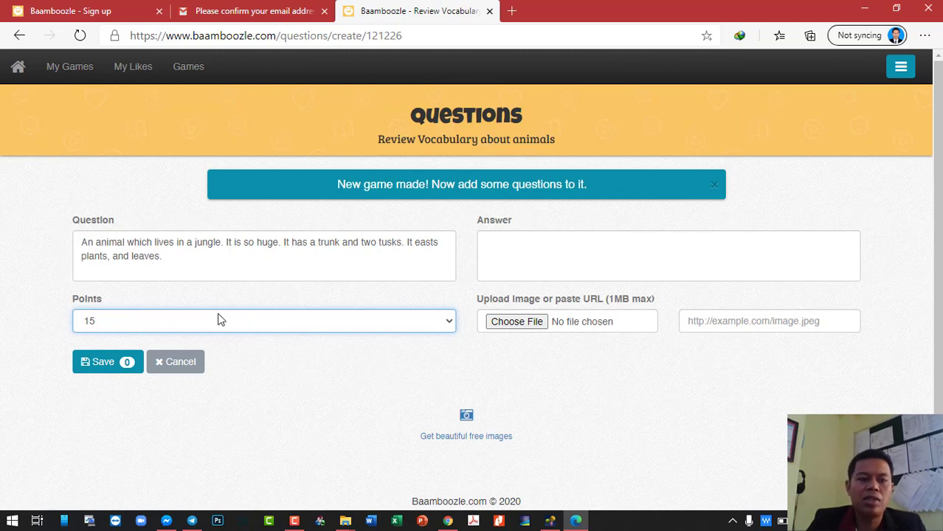
{"action": "left_click", "coordinate": [535, 245]}
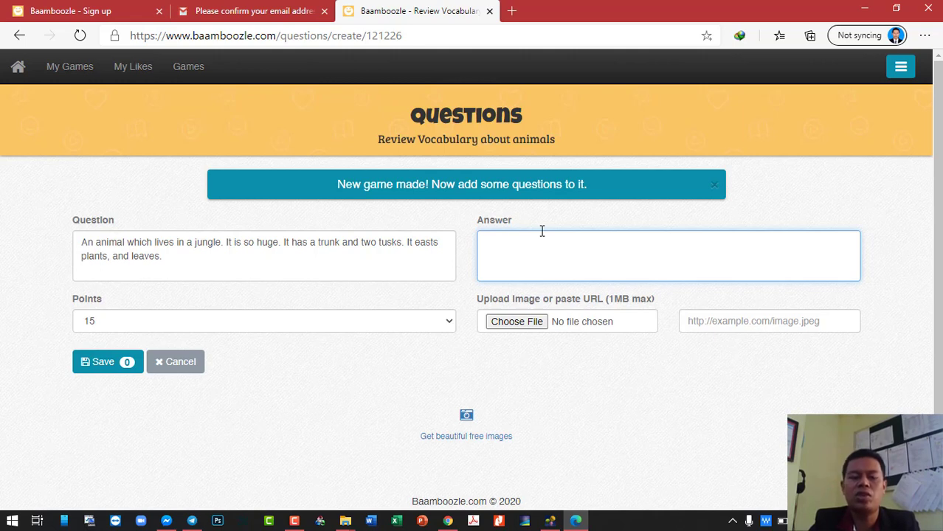
{"action": "type", "text": "an "}
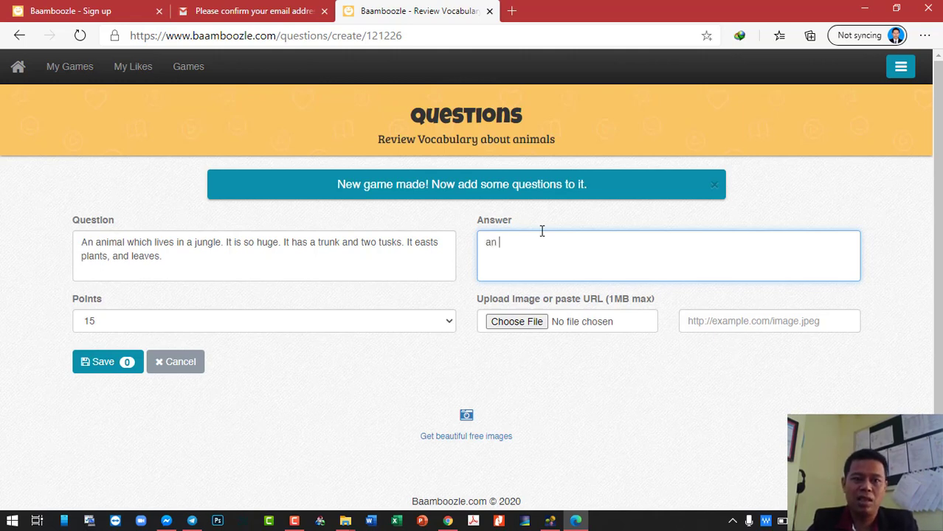
{"action": "type", "text": "ele"}
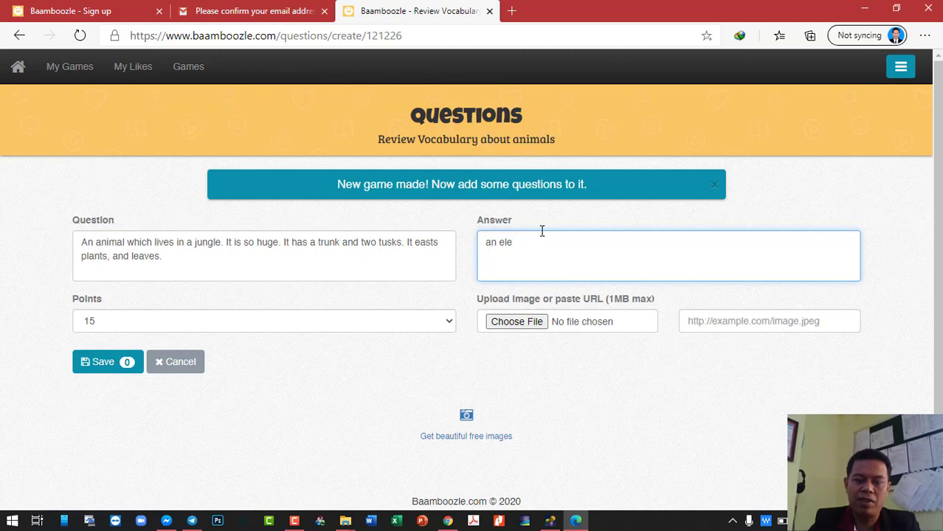
{"action": "type", "text": "phant"}
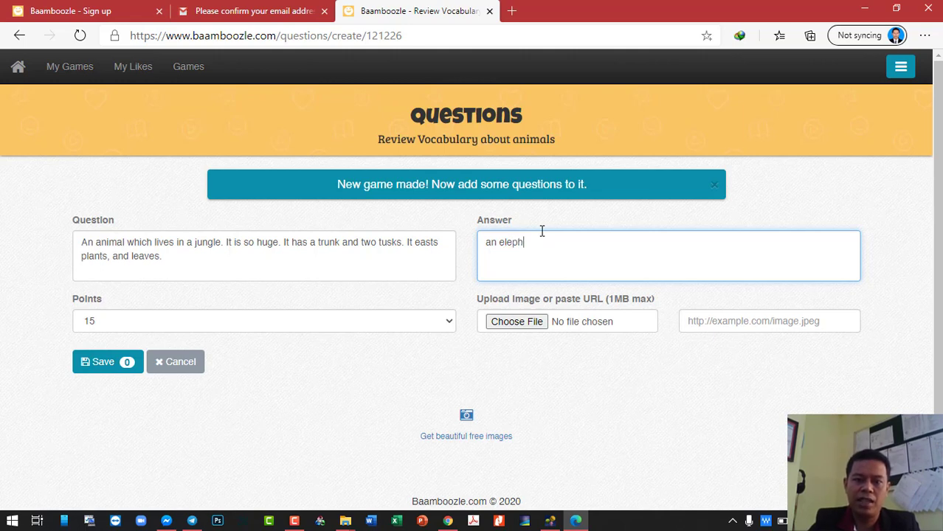
{"action": "left_click", "coordinate": [107, 375]}
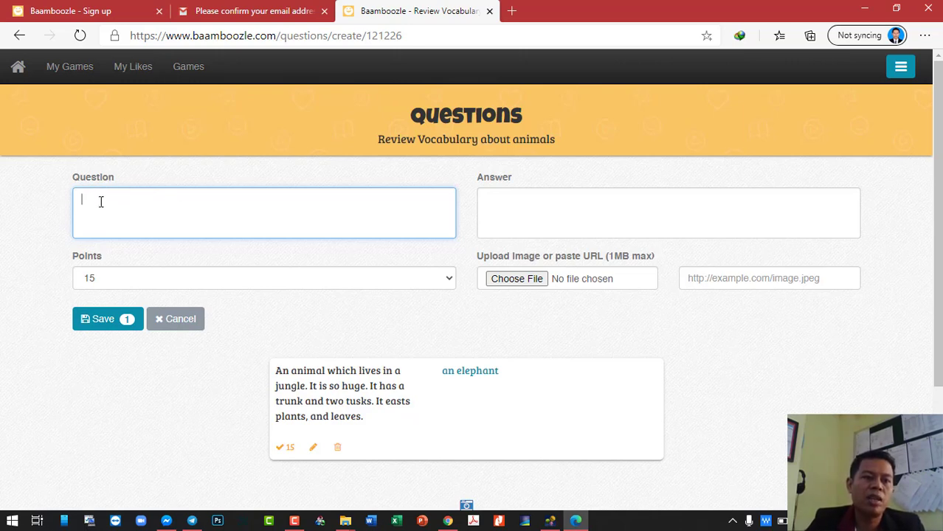
- Check that the elephant question card is saved, then go to My Games
{"action": "left_click", "coordinate": [600, 211]}
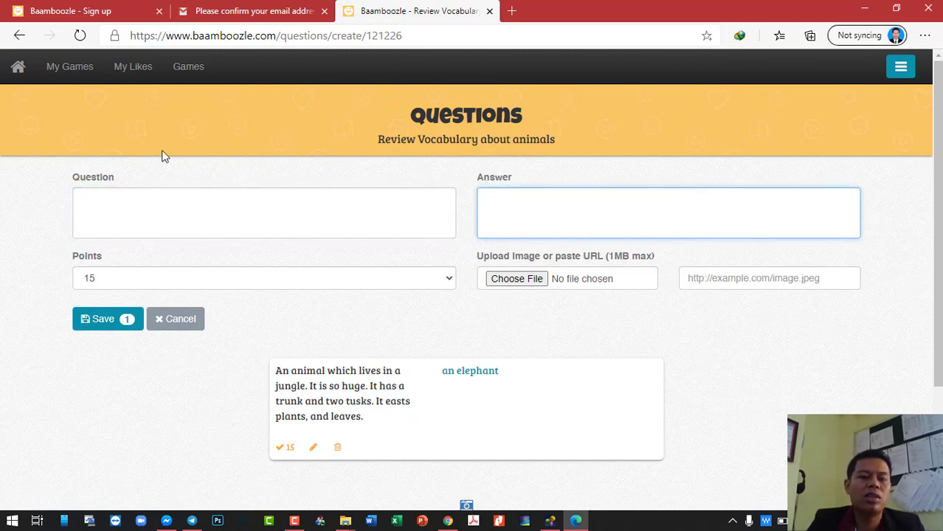
{"action": "left_click", "coordinate": [62, 68]}
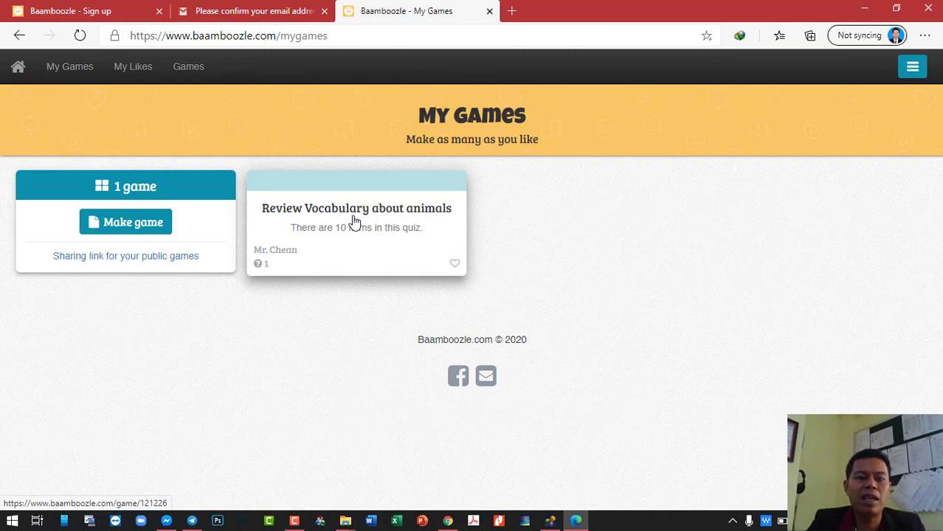
- Open the 'Review Vocabulary about animals' game preview and start playing it
{"action": "left_click", "coordinate": [392, 235]}
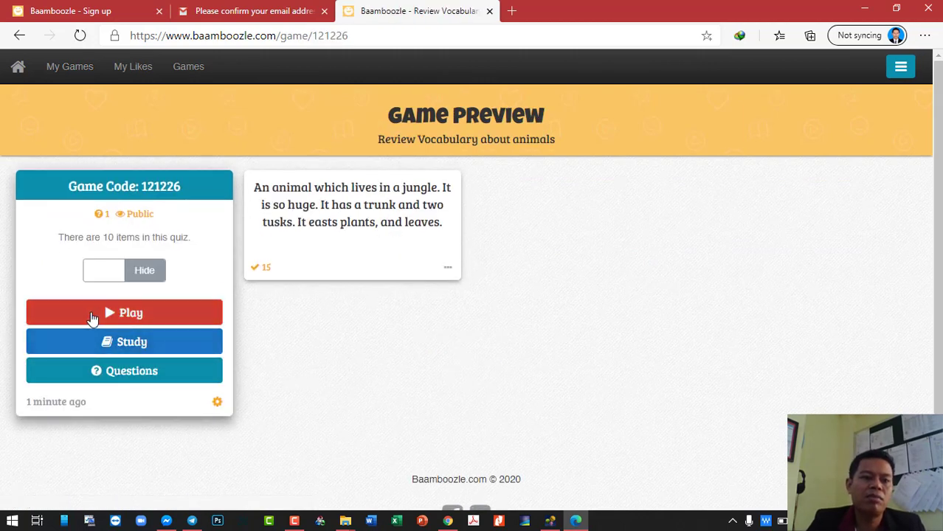
{"action": "left_click", "coordinate": [140, 322]}
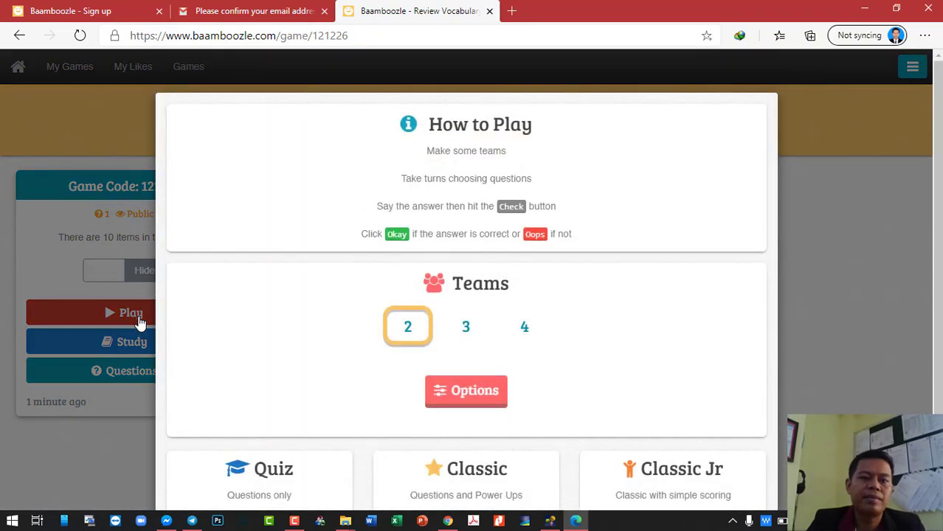
{"action": "scroll", "coordinate": [517, 339], "scroll_direction": "down", "scroll_amount": 1}
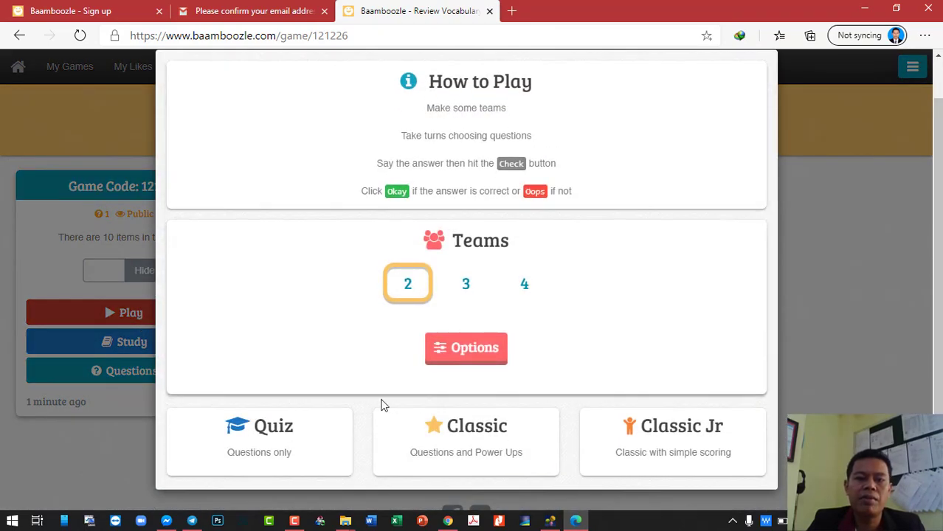
{"action": "scroll", "coordinate": [410, 273], "scroll_direction": "up", "scroll_amount": 1}
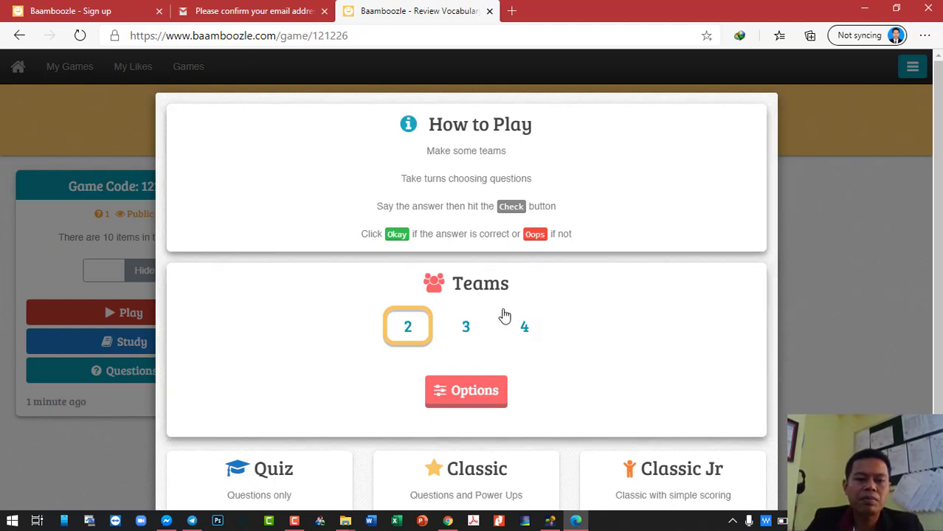
{"action": "scroll", "coordinate": [517, 310], "scroll_direction": "down", "scroll_amount": 1}
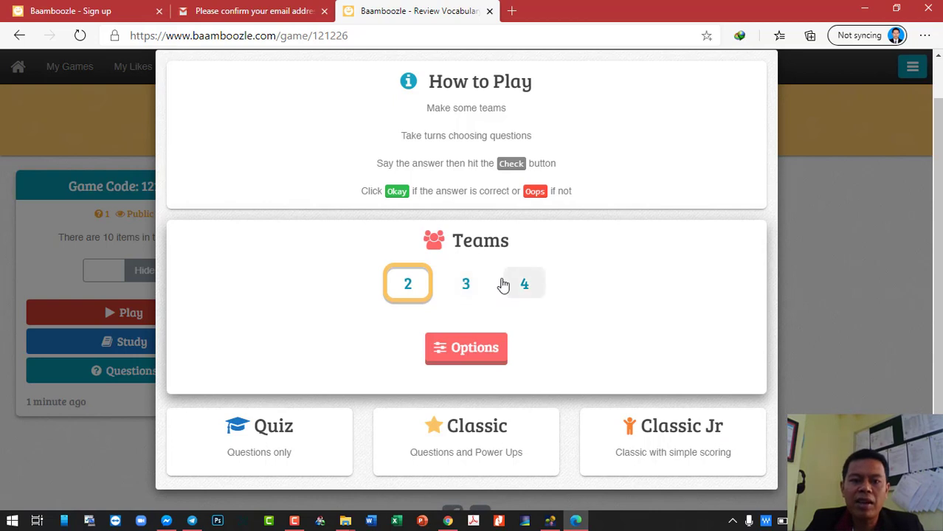
- Try 3 and 4 teams and browse the timer options, then settle on 2 teams and start Quiz mode
{"action": "left_click", "coordinate": [457, 292]}
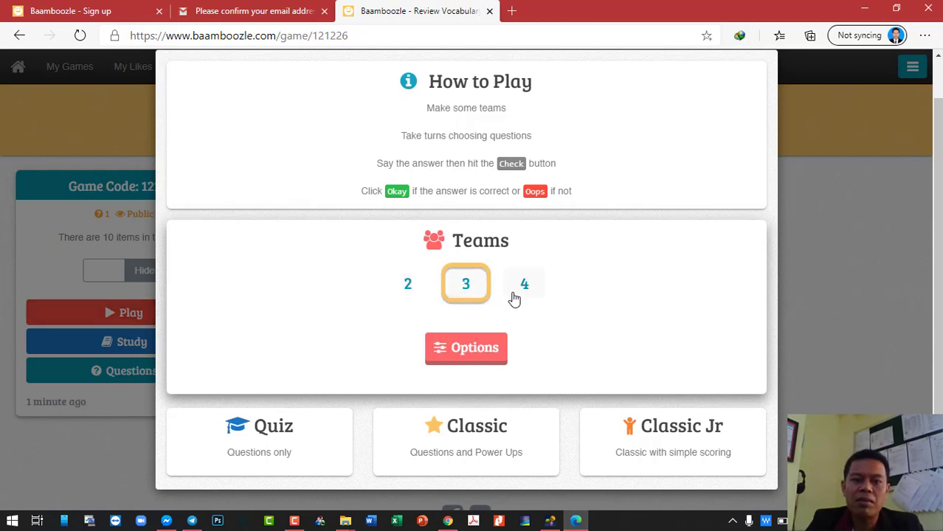
{"action": "left_click", "coordinate": [523, 289]}
{"action": "left_click", "coordinate": [480, 364]}
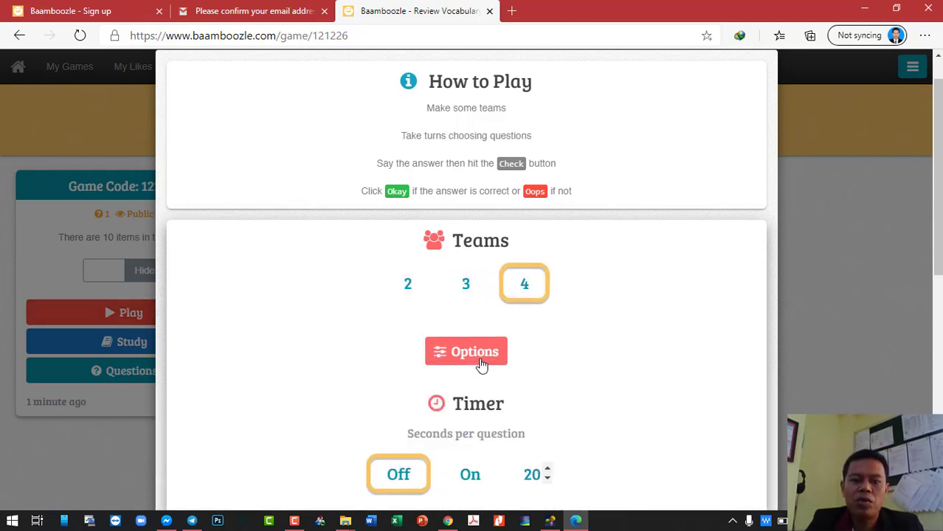
{"action": "scroll", "coordinate": [481, 364], "scroll_direction": "down", "scroll_amount": 3}
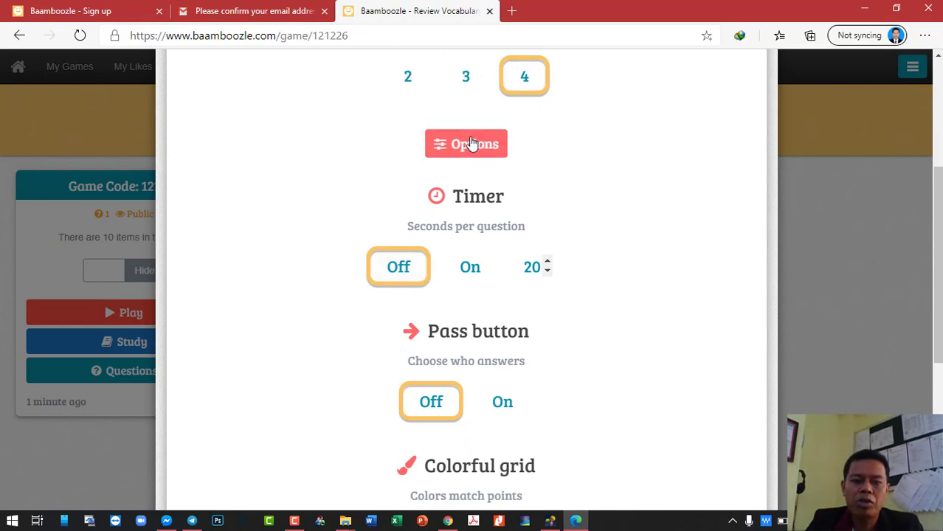
{"action": "scroll", "coordinate": [454, 308], "scroll_direction": "down", "scroll_amount": 3}
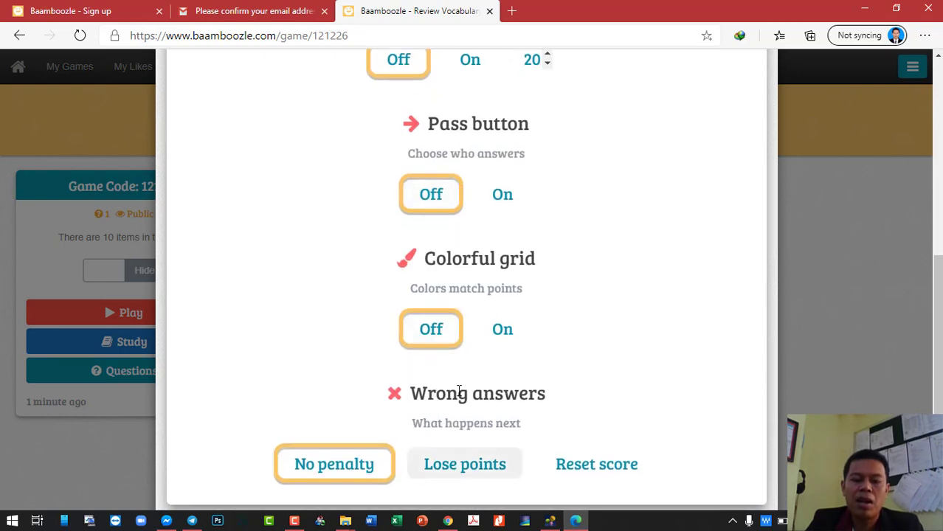
{"action": "scroll", "coordinate": [480, 384], "scroll_direction": "down", "scroll_amount": 2}
{"action": "scroll", "coordinate": [450, 218], "scroll_direction": "up", "scroll_amount": 7}
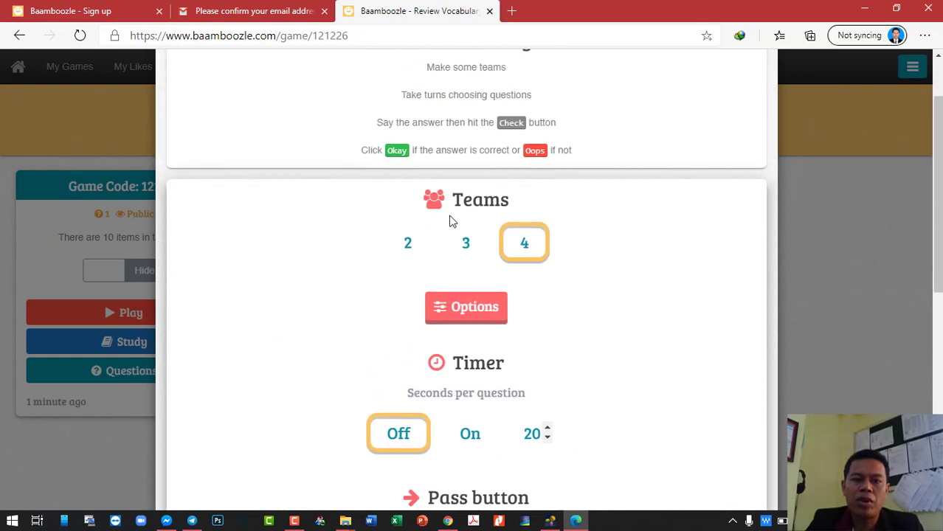
{"action": "left_click", "coordinate": [423, 251]}
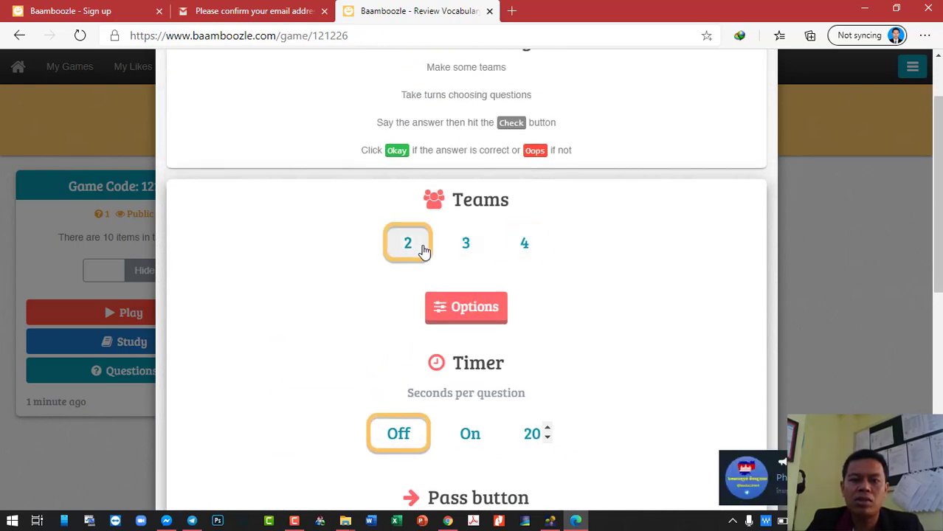
{"action": "scroll", "coordinate": [424, 251], "scroll_direction": "up", "scroll_amount": 1}
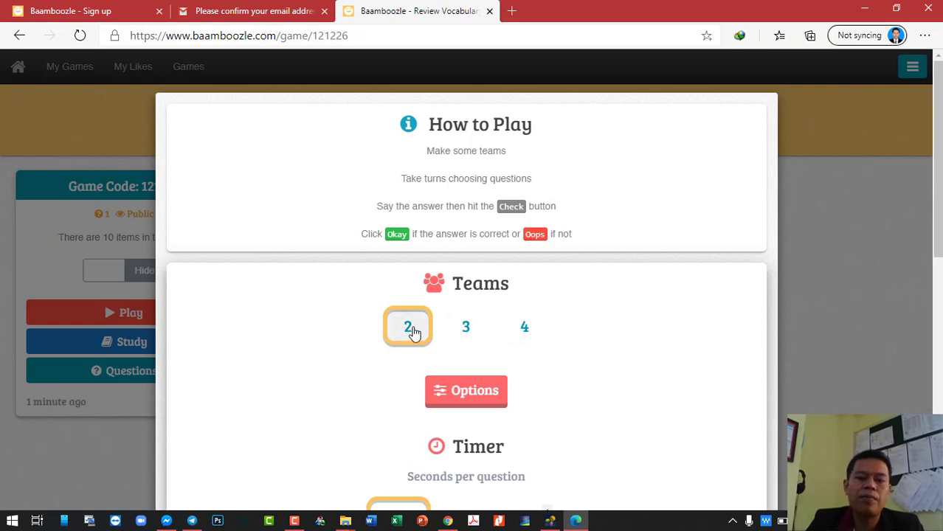
{"action": "scroll", "coordinate": [464, 344], "scroll_direction": "down", "scroll_amount": 8}
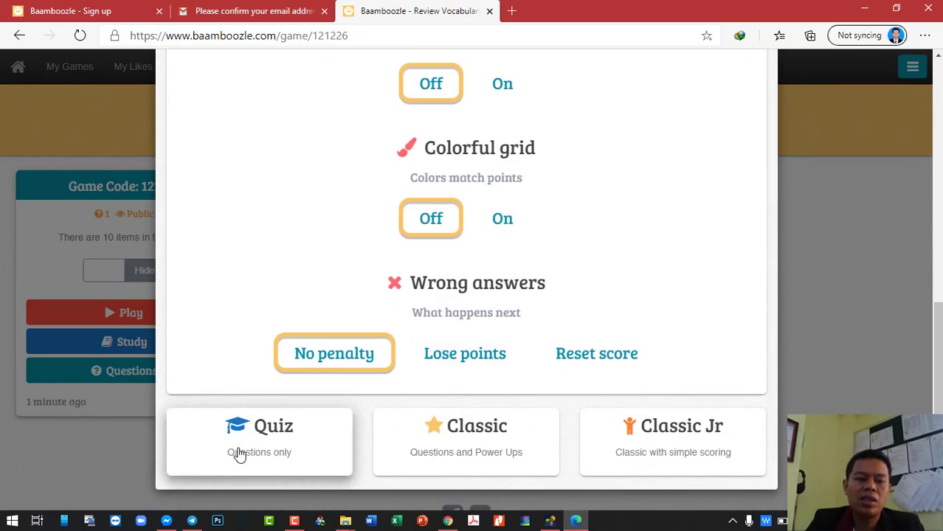
{"action": "left_click", "coordinate": [296, 446]}
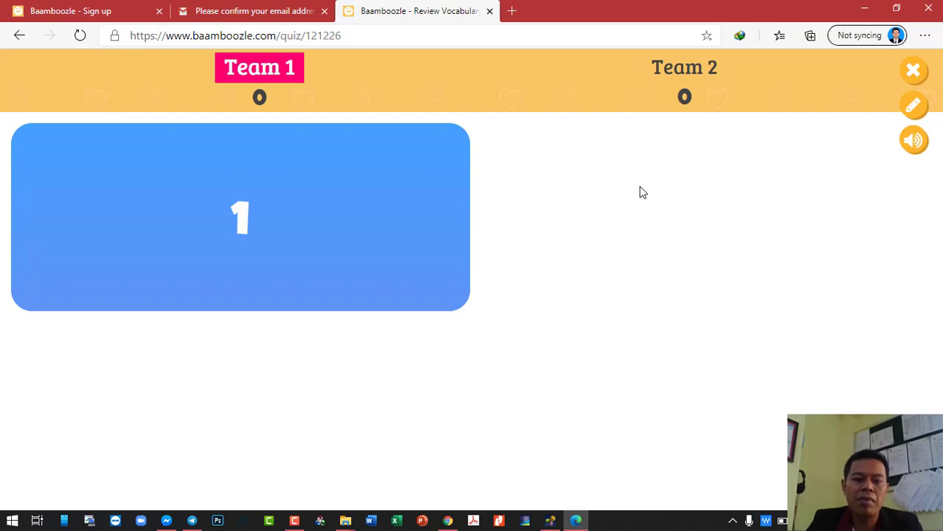
- Switch to the Chrome window showing Google results for 'baamboozle'
{"action": "left_click", "coordinate": [448, 521]}
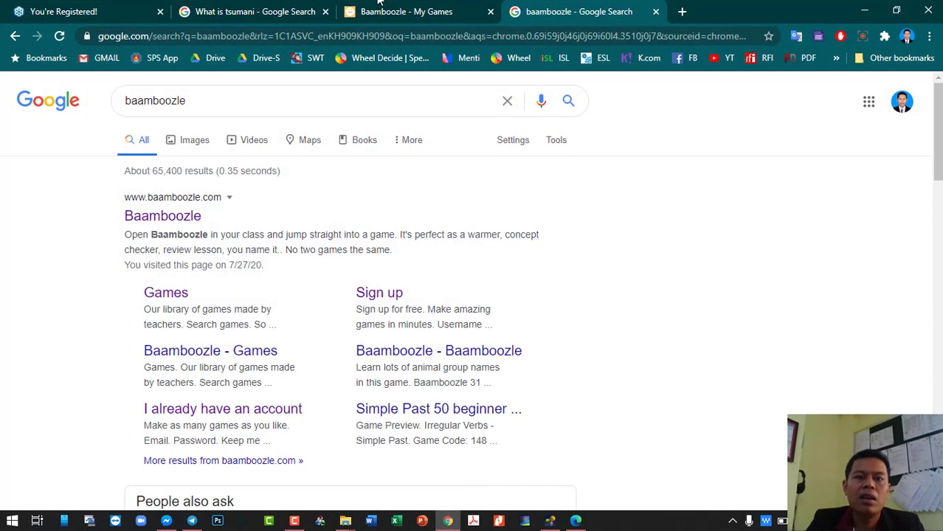
- From the My Games tab, open the 'Guess the word (Natural Disasters)' game
{"action": "left_click", "coordinate": [454, 11]}
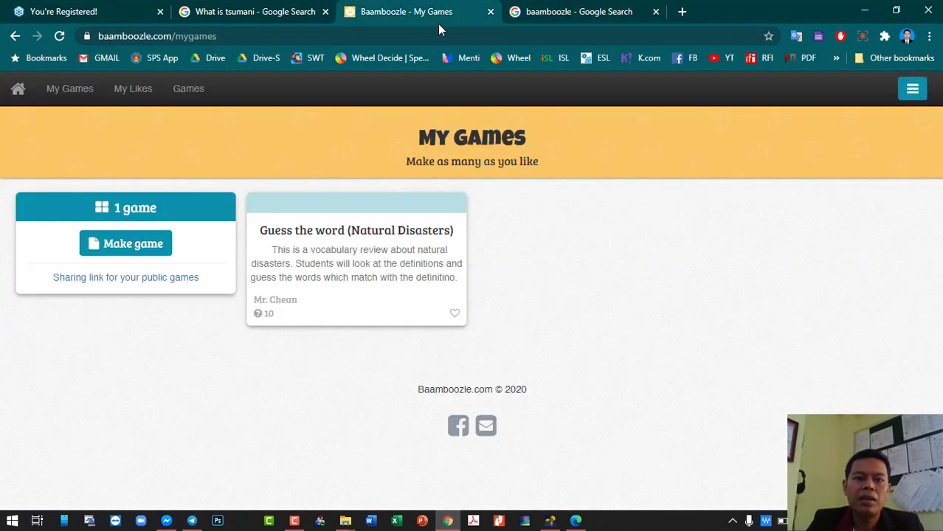
{"action": "left_click", "coordinate": [400, 253]}
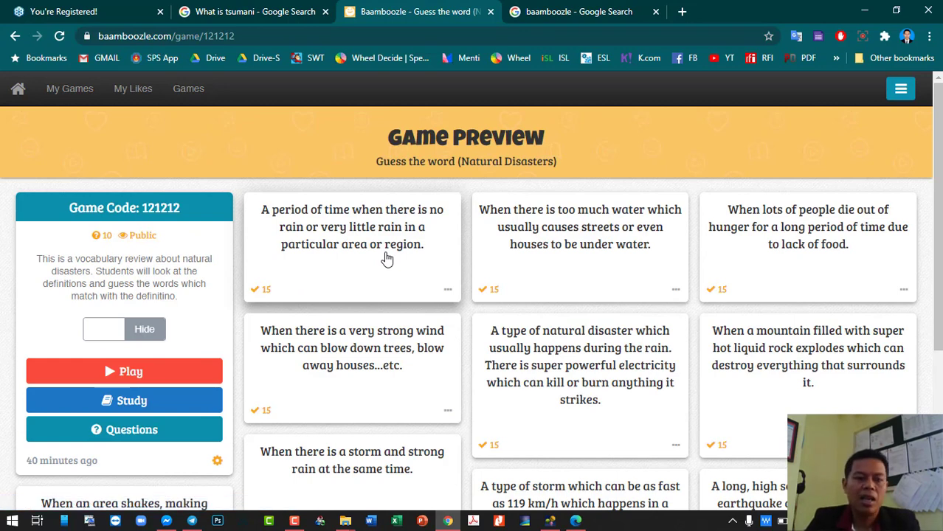
- Scroll through the 10 definition questions worth 15 points each and back up
{"action": "scroll", "coordinate": [436, 255], "scroll_direction": "down", "scroll_amount": 3}
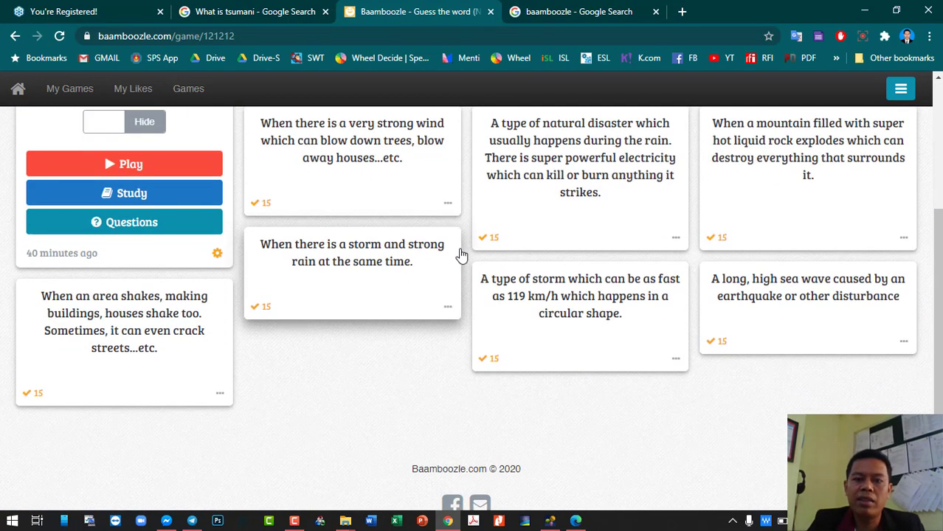
{"action": "scroll", "coordinate": [461, 255], "scroll_direction": "up", "scroll_amount": 2}
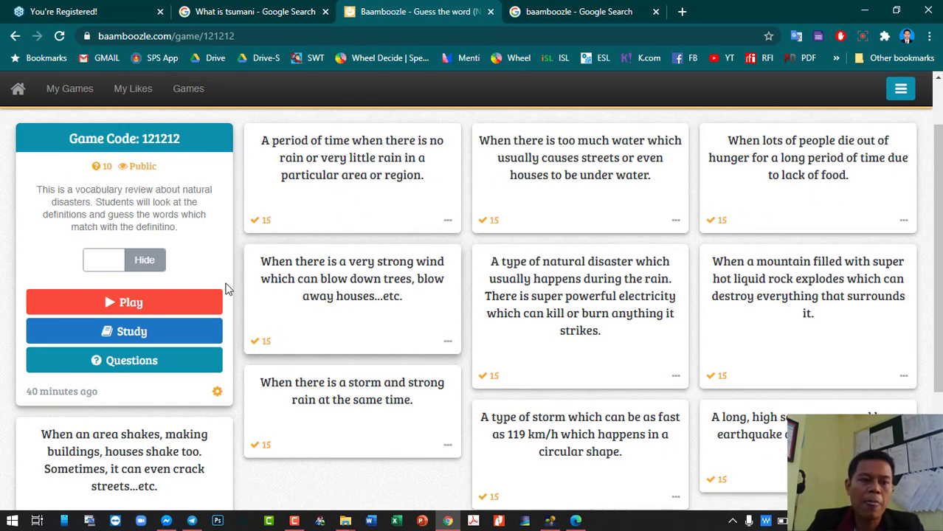
- Play the Natural Disasters game with 2 teams in Quiz mode
{"action": "left_click", "coordinate": [146, 304]}
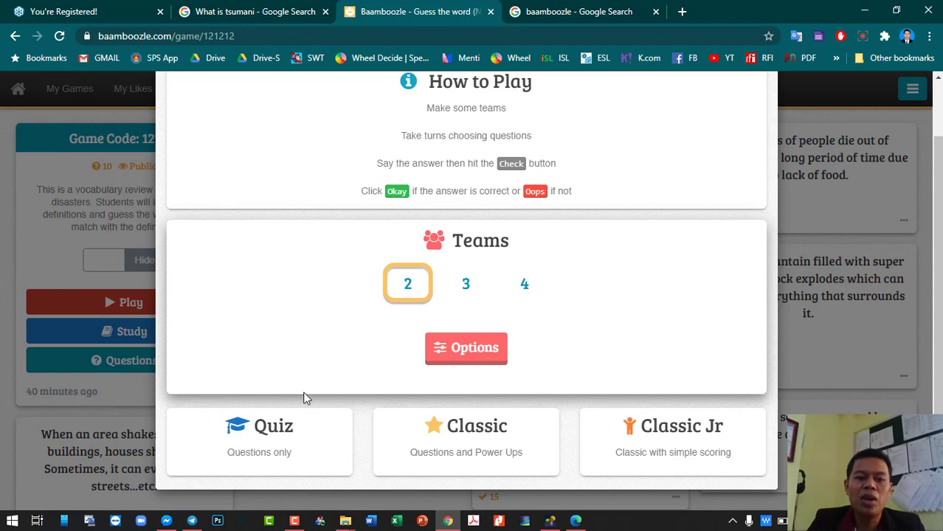
{"action": "left_click", "coordinate": [284, 451]}
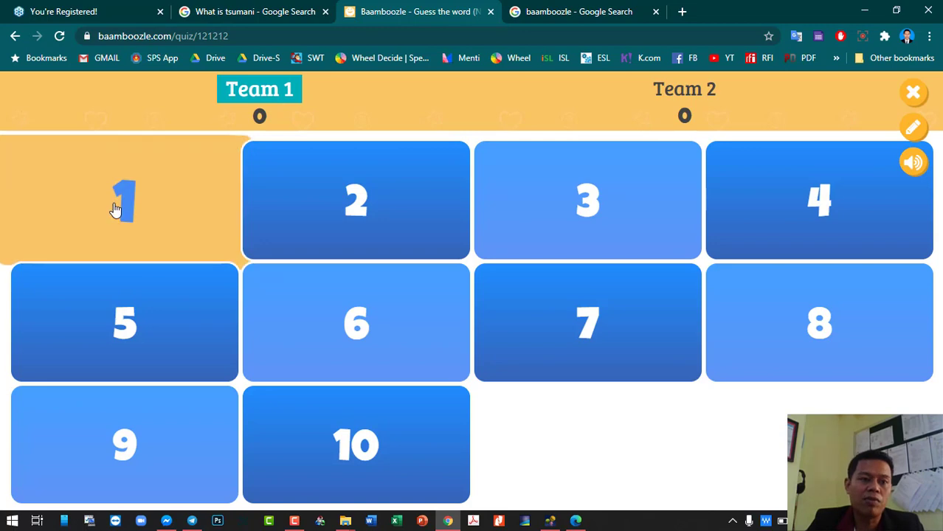
- Open tile 1, reveal the 'volcanic eruption' answer, and award Team 1 15 points
{"action": "left_click", "coordinate": [139, 213]}
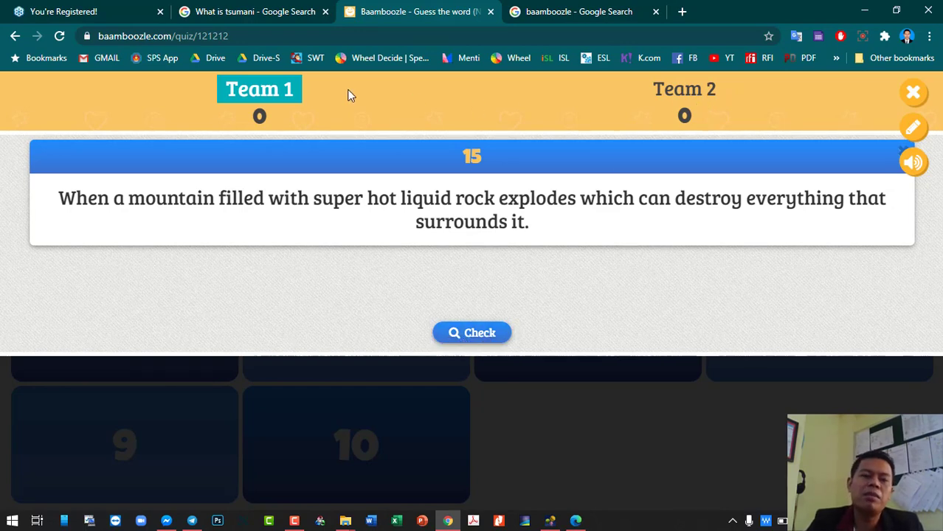
{"action": "left_click", "coordinate": [493, 336]}
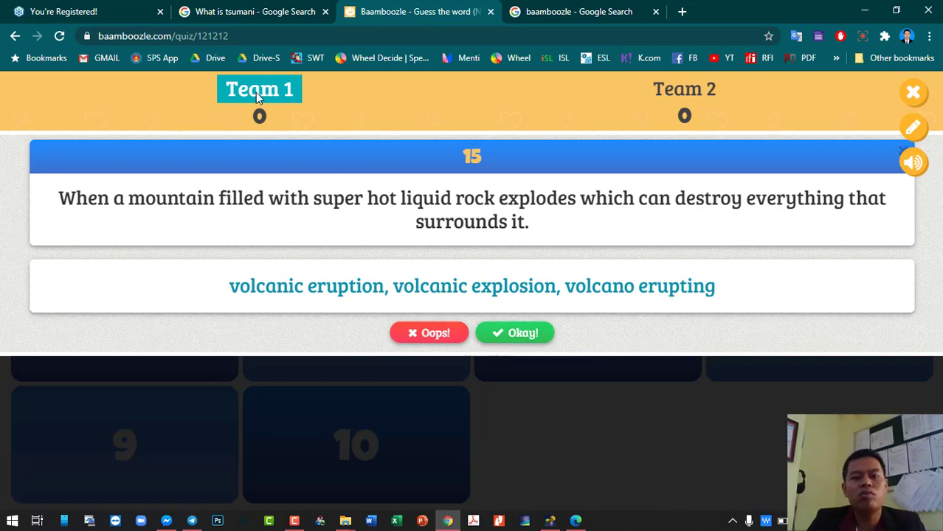
{"action": "left_click", "coordinate": [523, 335]}
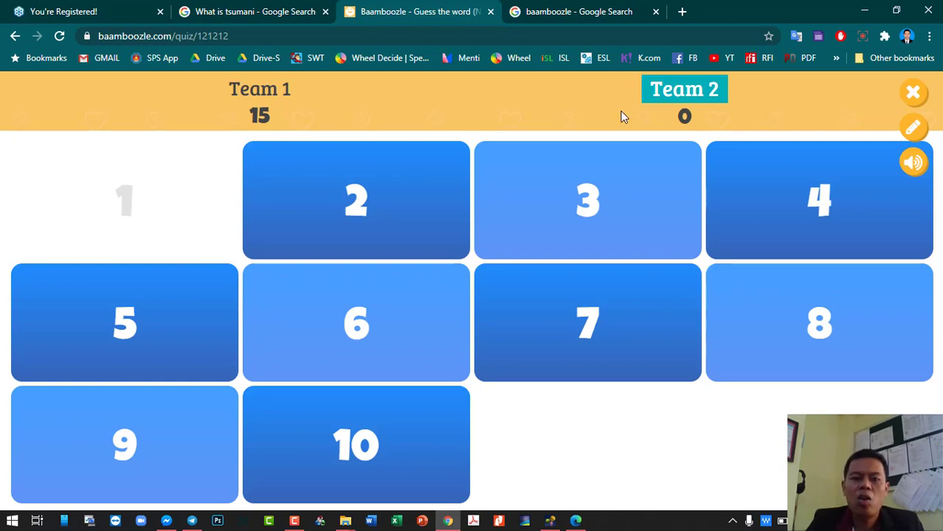
- Mark Team 2's question 2 answer wrong, then exit the quiz after opening question 4
{"action": "left_click", "coordinate": [399, 205]}
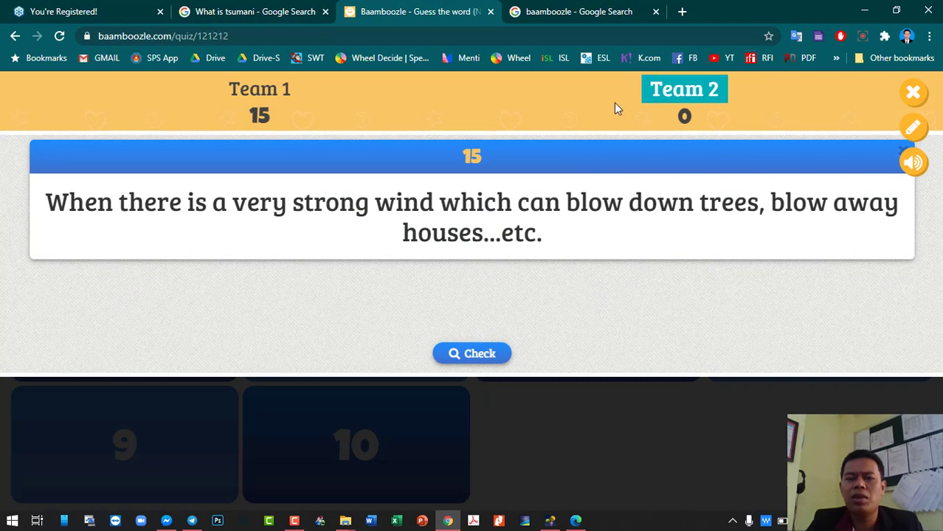
{"action": "left_click", "coordinate": [500, 357]}
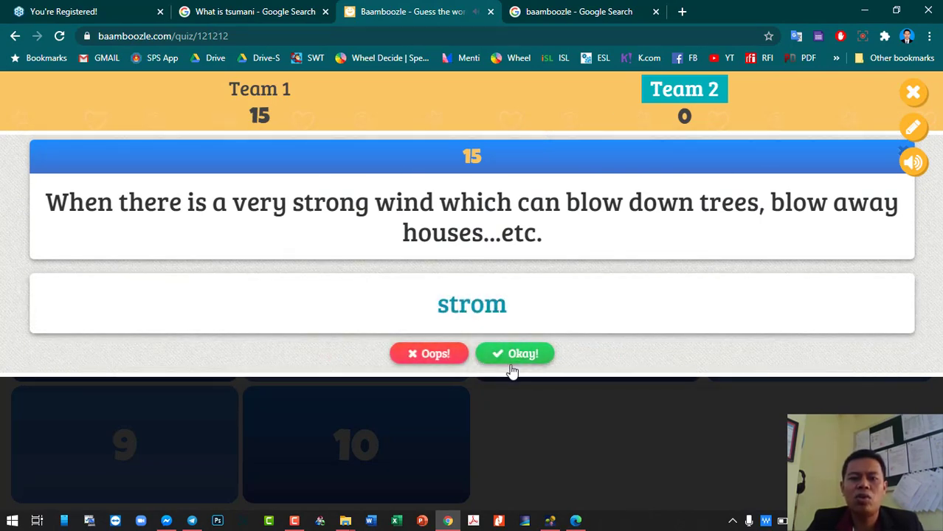
{"action": "left_click", "coordinate": [423, 356]}
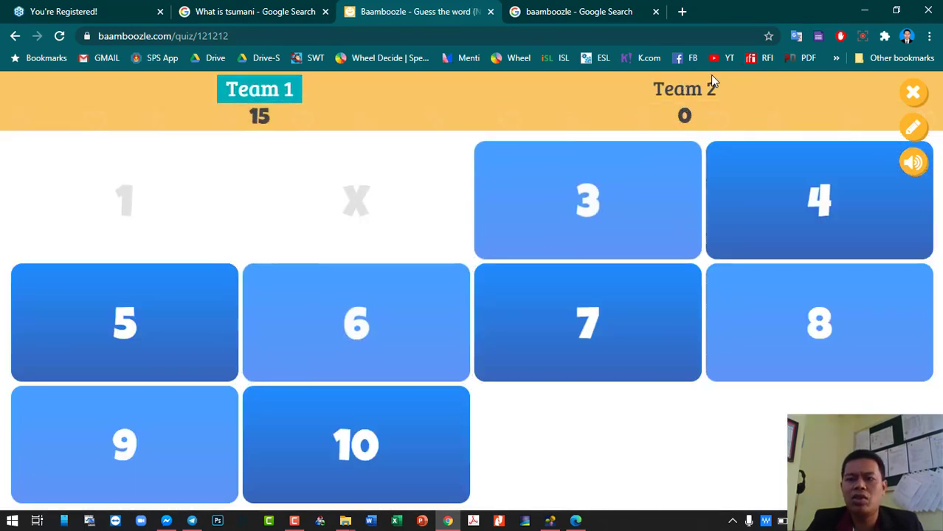
{"action": "left_click", "coordinate": [766, 156]}
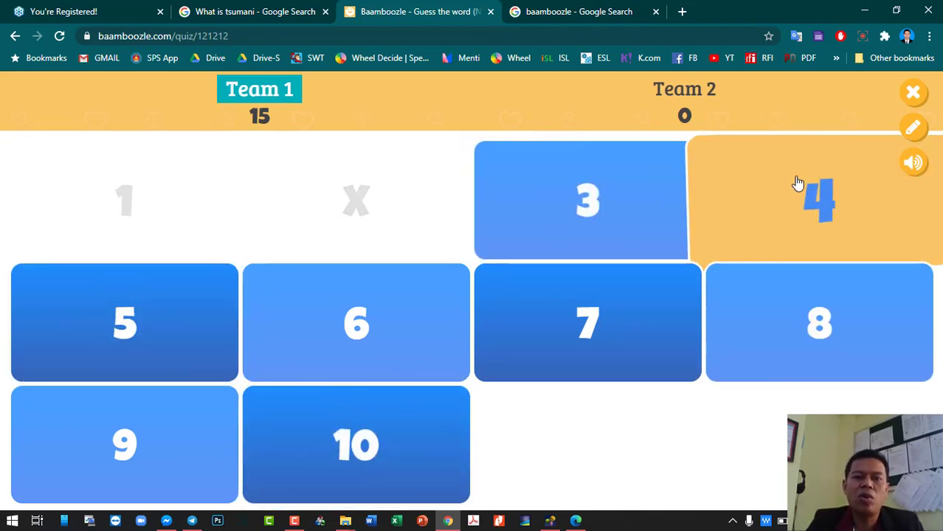
{"action": "left_click", "coordinate": [917, 94]}
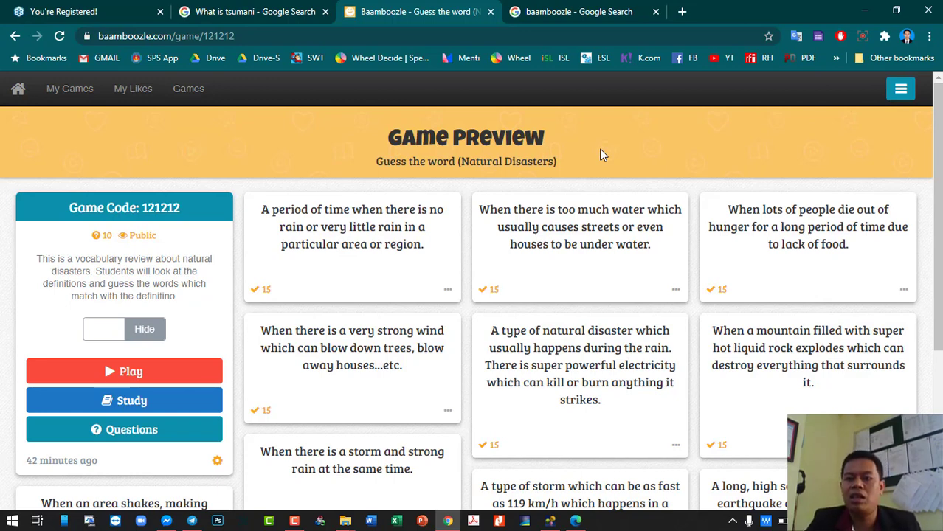
- Browse the teacher-made Games library down to the Comparatives game and open it
{"action": "left_click", "coordinate": [187, 96]}
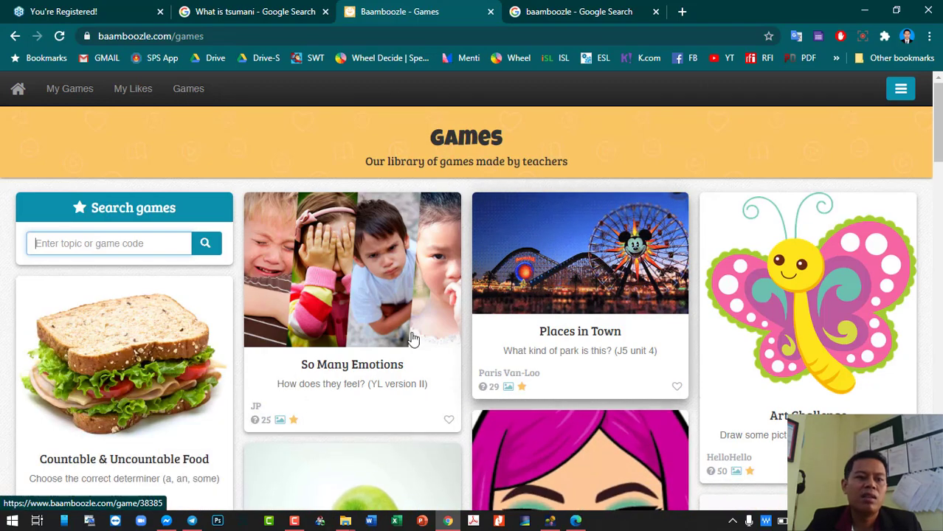
{"action": "scroll", "coordinate": [361, 341], "scroll_direction": "down", "scroll_amount": 5}
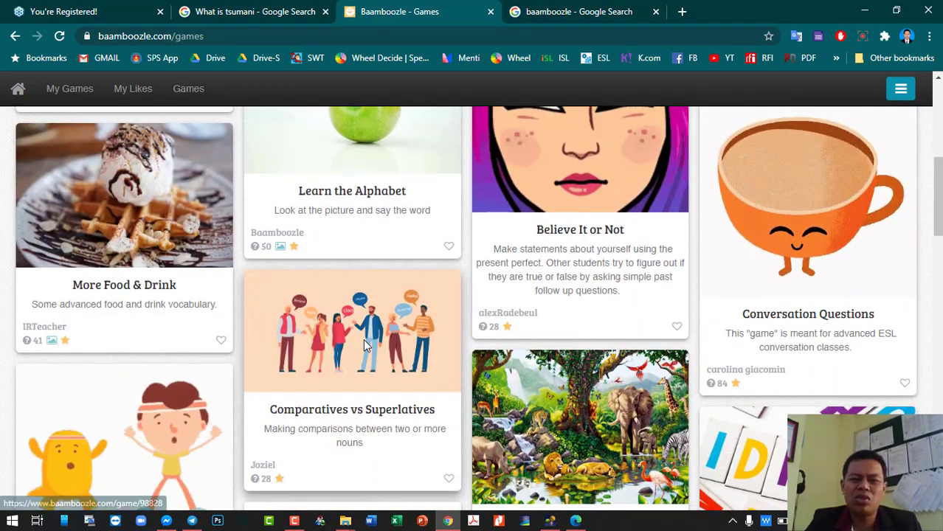
{"action": "scroll", "coordinate": [364, 346], "scroll_direction": "down", "scroll_amount": 5}
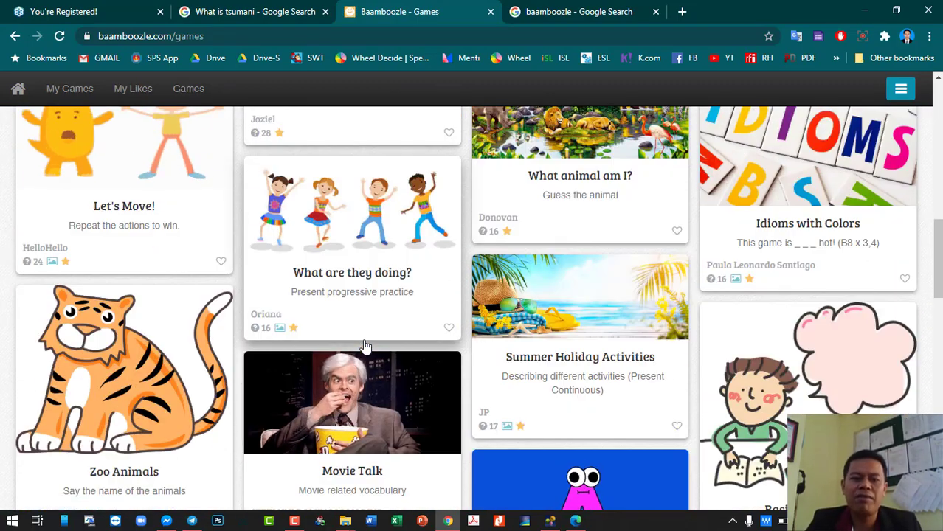
{"action": "scroll", "coordinate": [364, 346], "scroll_direction": "down", "scroll_amount": 10}
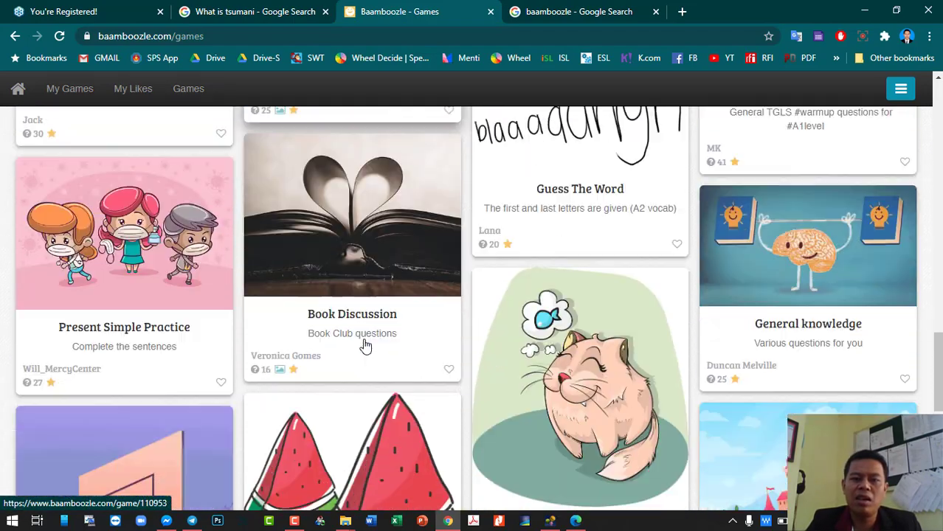
{"action": "scroll", "coordinate": [365, 344], "scroll_direction": "down", "scroll_amount": 3}
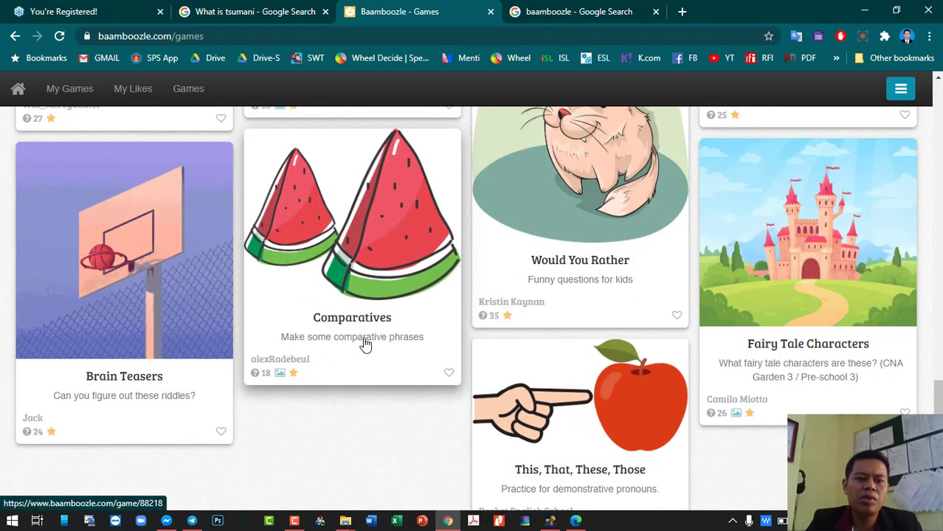
{"action": "left_click", "coordinate": [392, 294]}
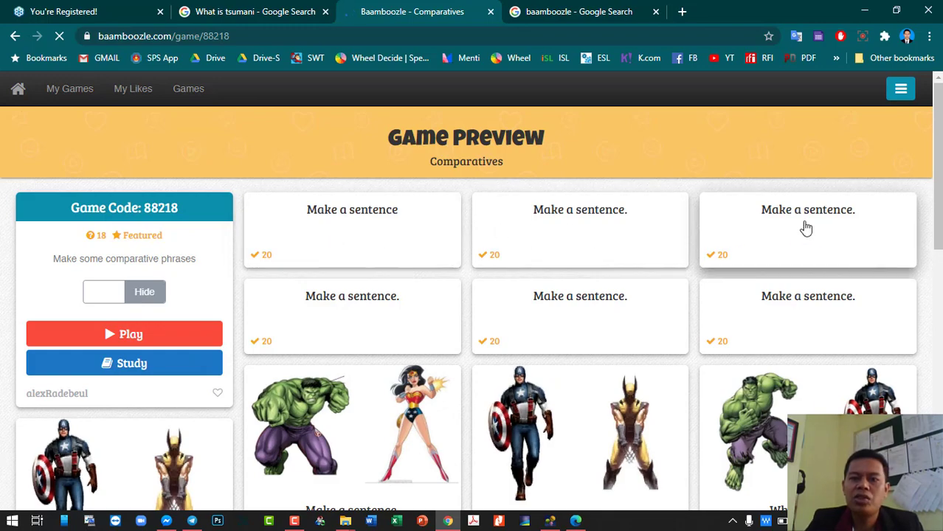
- Set up Comparatives to play with 4 teams and expand the extra options
{"action": "left_click", "coordinate": [141, 335]}
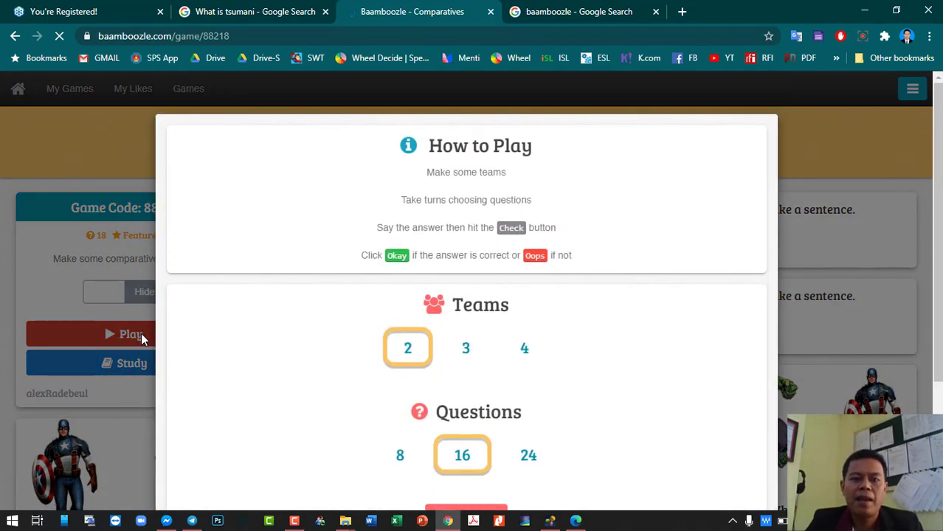
{"action": "scroll", "coordinate": [383, 369], "scroll_direction": "down", "scroll_amount": 2}
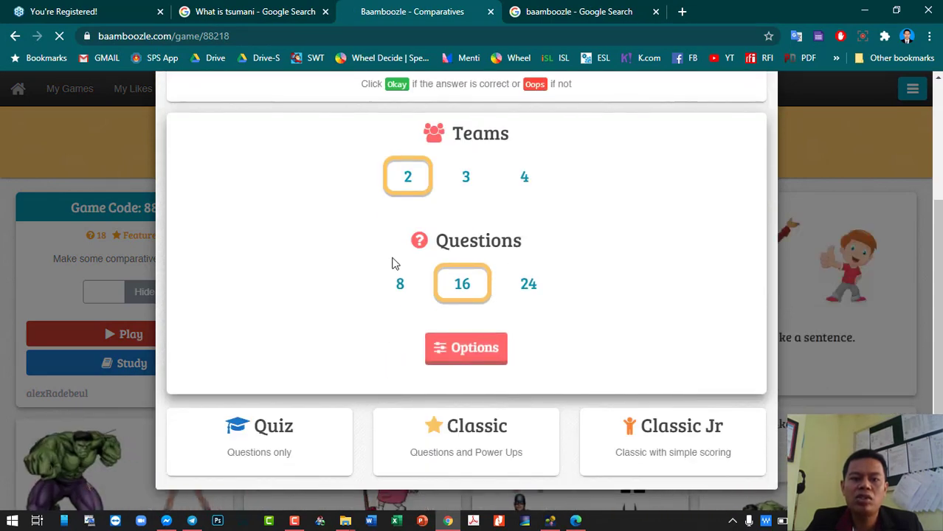
{"action": "scroll", "coordinate": [477, 264], "scroll_direction": "up", "scroll_amount": 2}
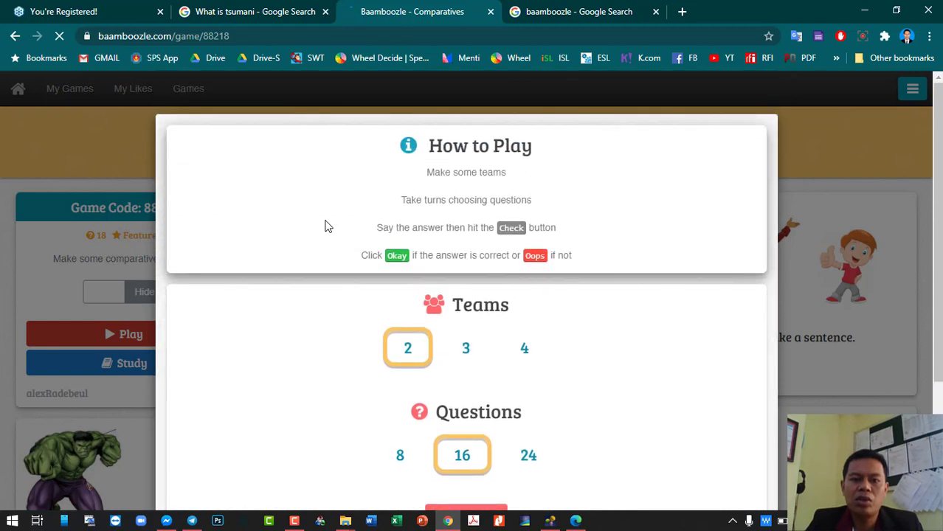
{"action": "scroll", "coordinate": [335, 330], "scroll_direction": "down", "scroll_amount": 2}
{"action": "left_click", "coordinate": [474, 184]}
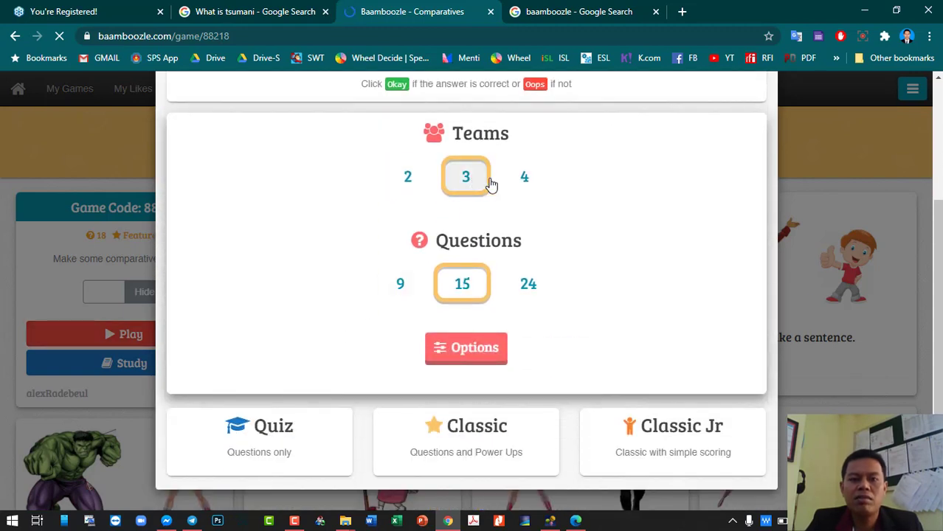
{"action": "left_click", "coordinate": [519, 181]}
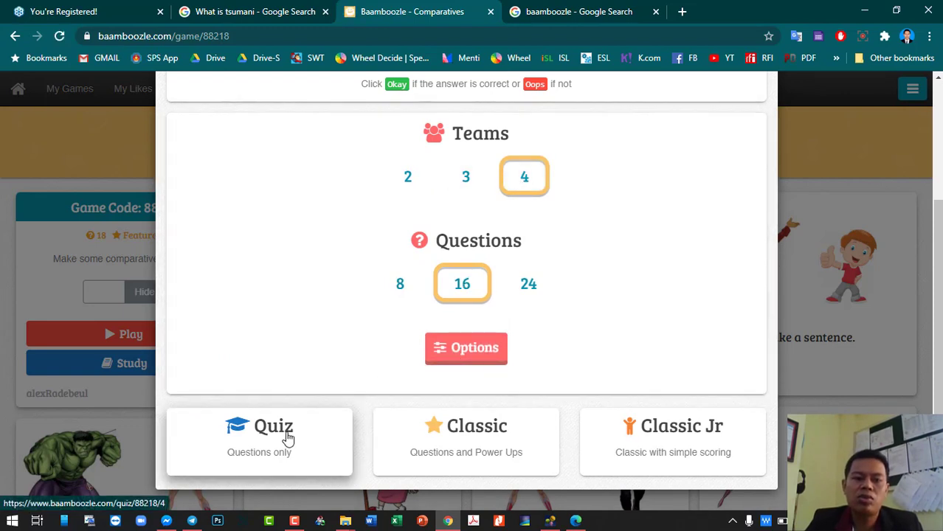
{"action": "left_click", "coordinate": [472, 353]}
- Turn the question timer on at 20 seconds
{"action": "scroll", "coordinate": [471, 353], "scroll_direction": "down", "scroll_amount": 3}
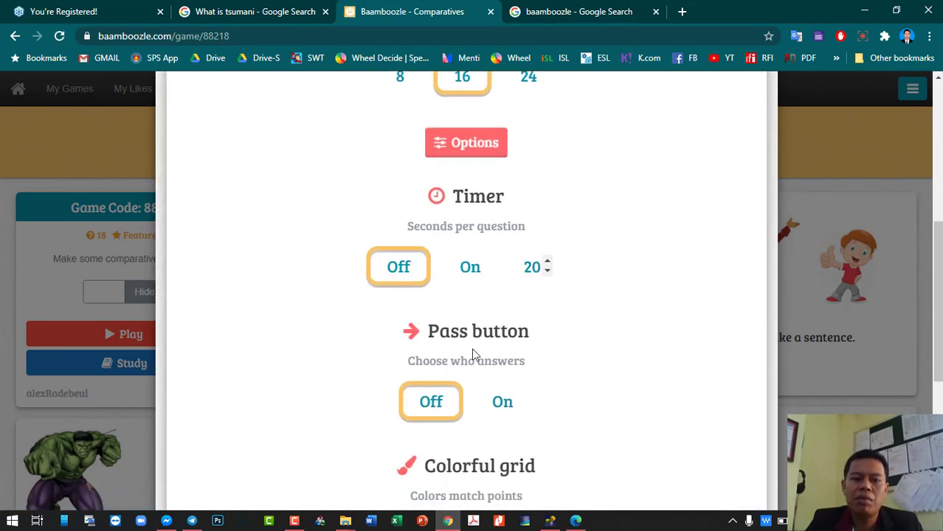
{"action": "left_click", "coordinate": [482, 269]}
{"action": "left_click", "coordinate": [547, 270]}
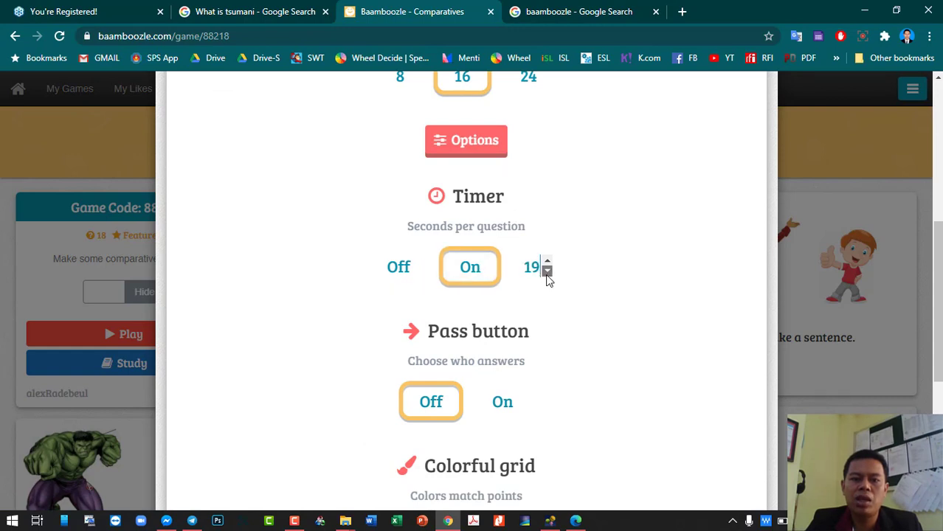
{"action": "left_click", "coordinate": [547, 263]}
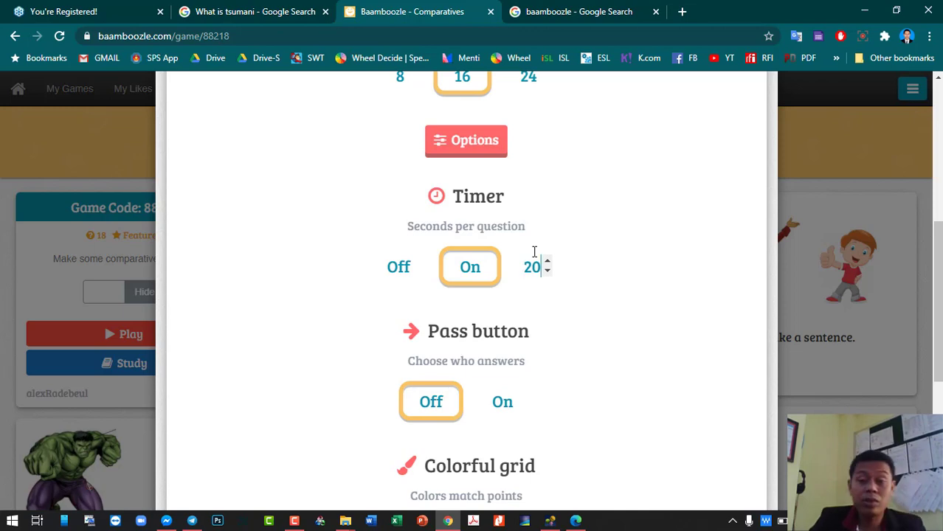
- Start the Comparatives game in Quiz mode
{"action": "scroll", "coordinate": [503, 337], "scroll_direction": "down", "scroll_amount": 4}
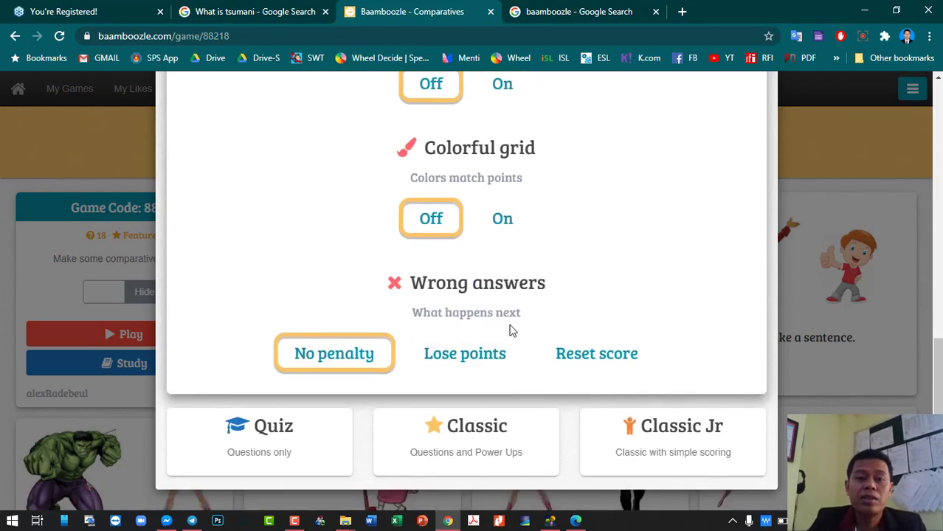
{"action": "scroll", "coordinate": [508, 328], "scroll_direction": "up", "scroll_amount": 2}
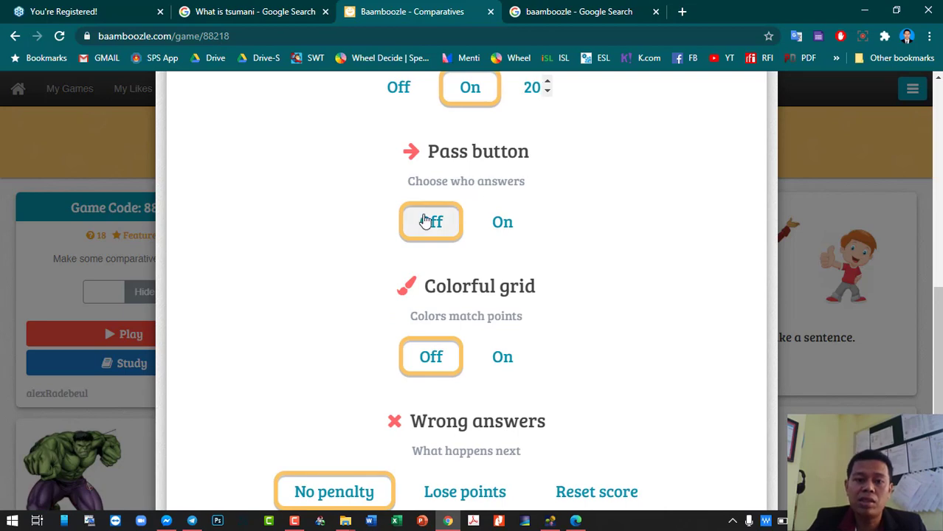
{"action": "scroll", "coordinate": [357, 428], "scroll_direction": "down", "scroll_amount": 2}
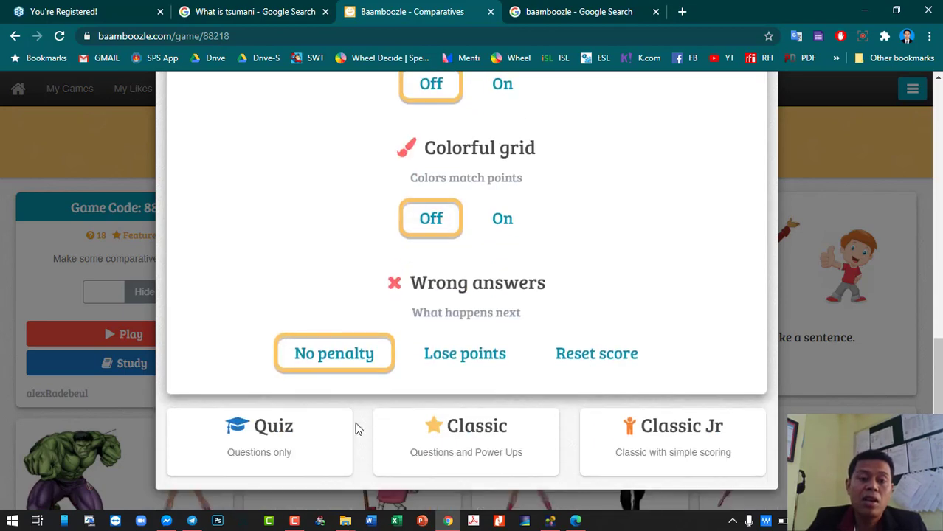
{"action": "left_click", "coordinate": [307, 441]}
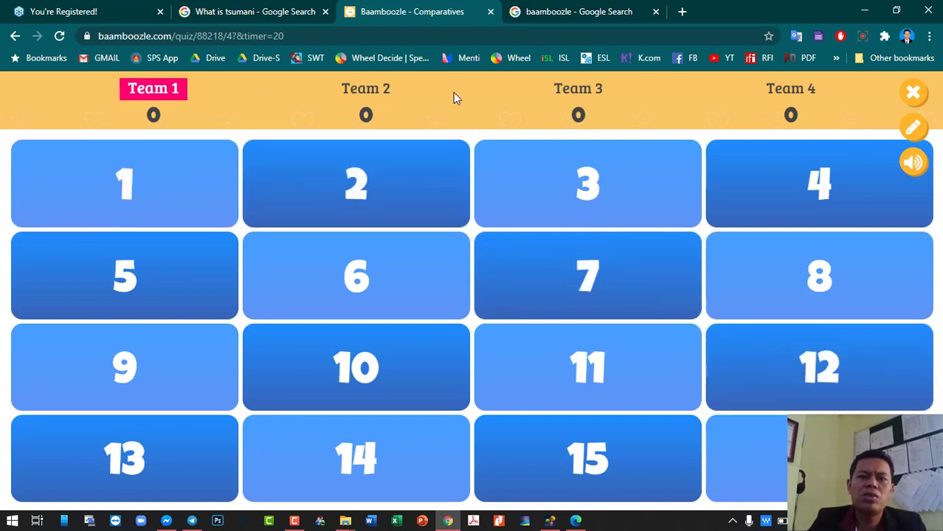
- In the team names editor, rename Team 1 to Tiger and Team 2 to Lion
{"action": "left_click", "coordinate": [912, 134]}
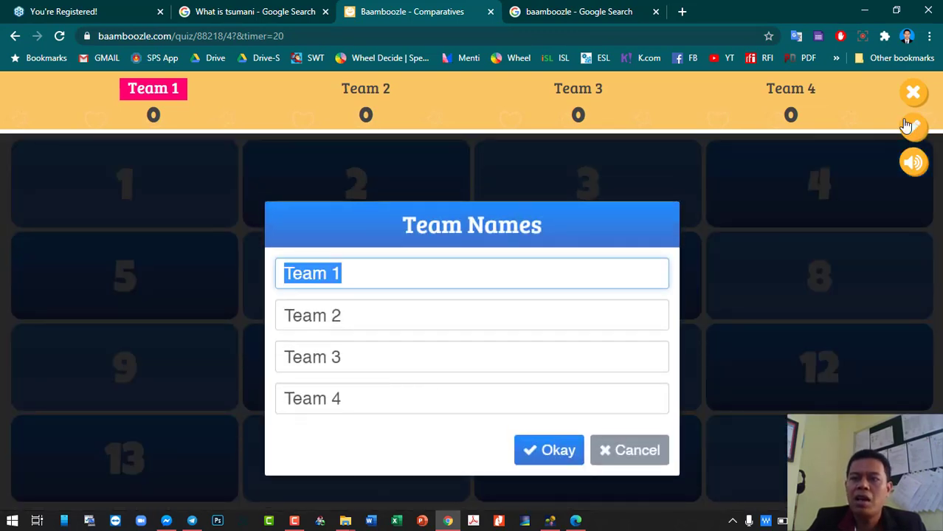
{"action": "left_click", "coordinate": [456, 267]}
{"action": "left_click_drag", "start_coordinate": [456, 267], "coordinate": [209, 273]}
{"action": "type", "text": "Tiger"}
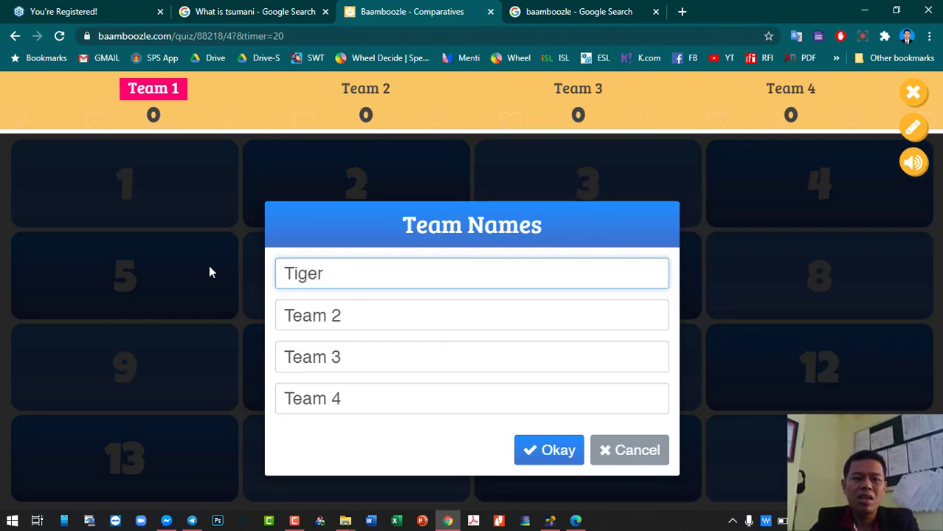
{"action": "key", "text": "Tab"}
{"action": "type", "text": "Lion"}
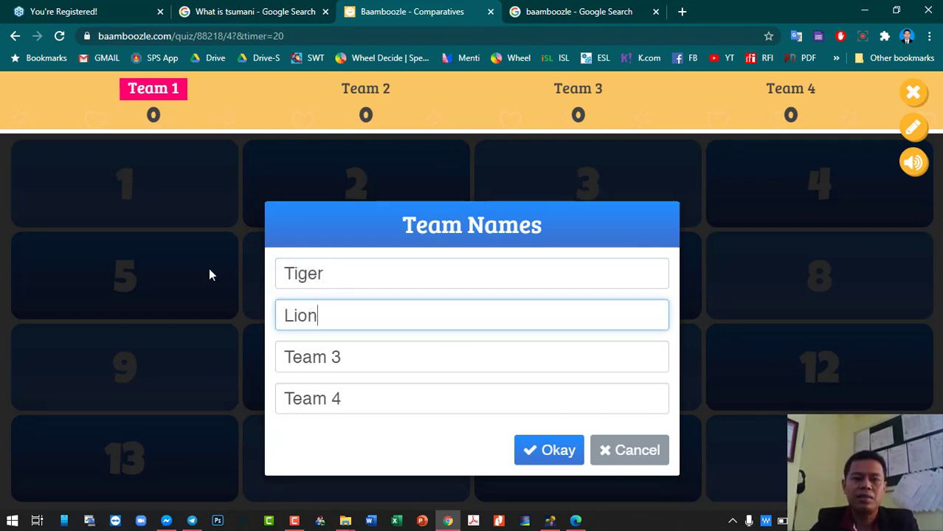
{"action": "key", "text": "Tab"}
- Name the third and fourth teams Elephant and Bat, then save the names
{"action": "type", "text": "E"}
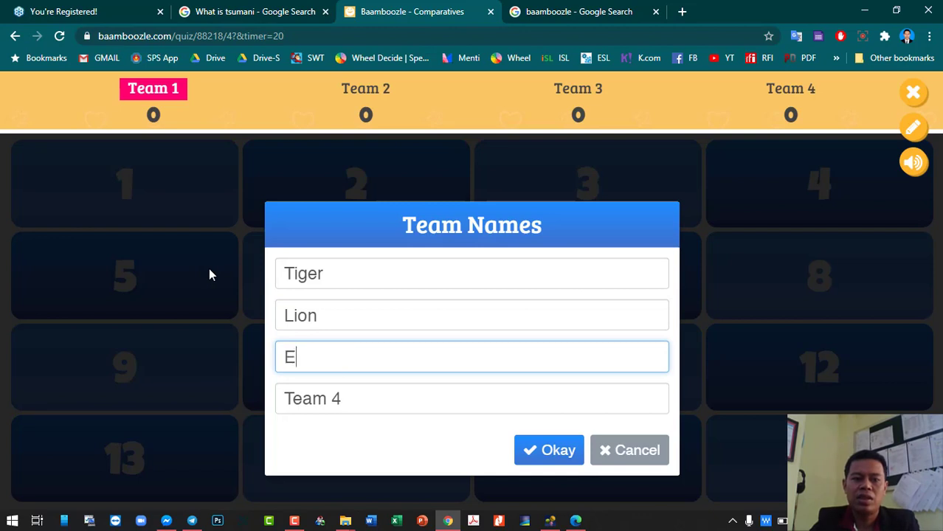
{"action": "type", "text": "lepahnt"}
{"action": "key", "text": "BackSpace"}
{"action": "key", "text": "BackSpace"}
{"action": "key", "text": "BackSpace"}
{"action": "key", "text": "BackSpace"}
{"action": "type", "text": "hant"}
{"action": "key", "text": "Tab"}
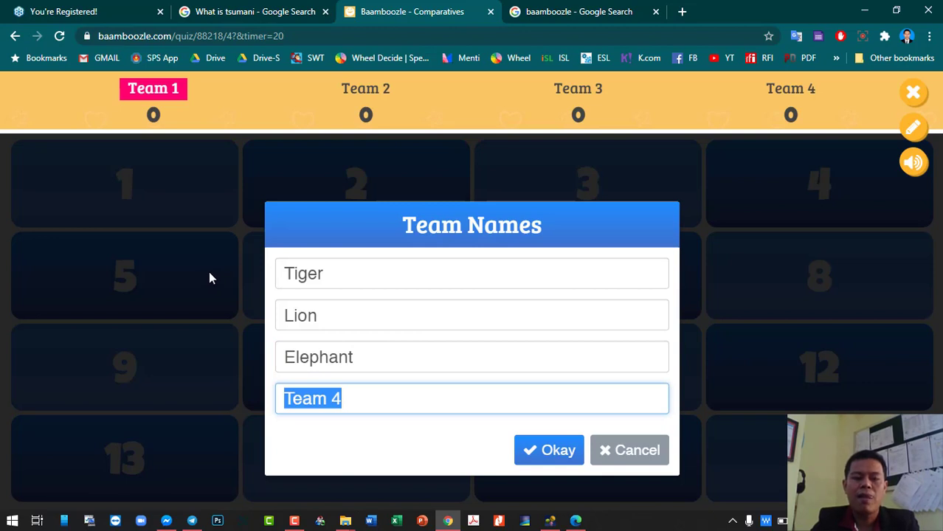
{"action": "type", "text": "bat"}
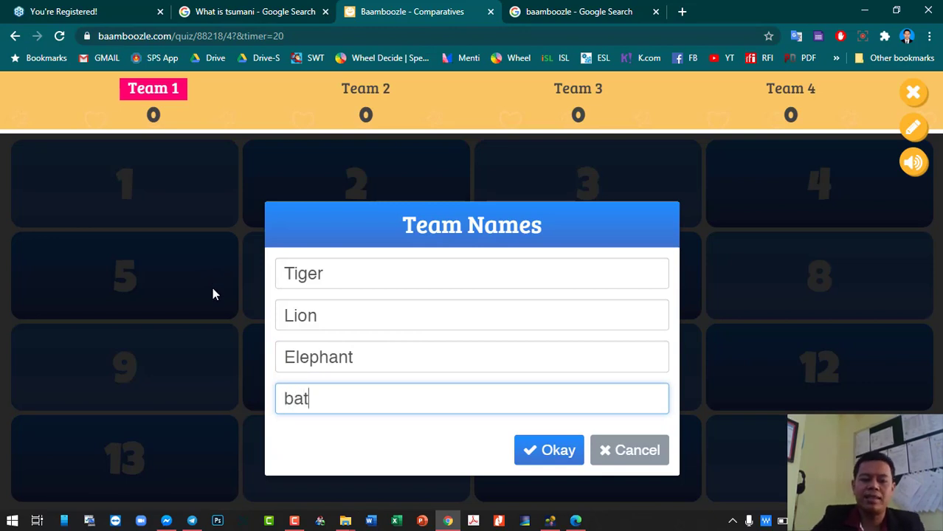
{"action": "key", "text": "BackSpace"}
{"action": "key", "text": "BackSpace"}
{"action": "type", "text": "Bat"}
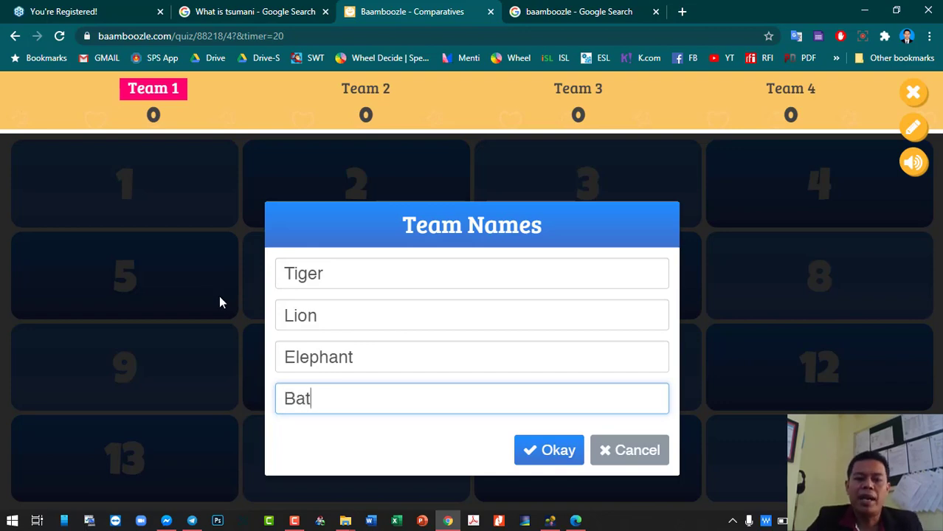
{"action": "left_click", "coordinate": [569, 451]}
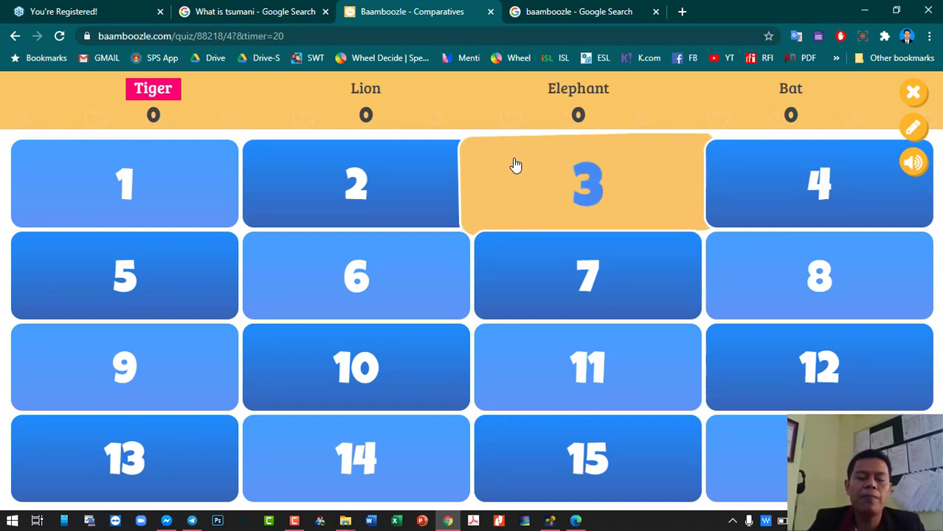
- Open question 1, reveal its answer, and mark Tiger correct for 20 points
{"action": "left_click", "coordinate": [129, 191]}
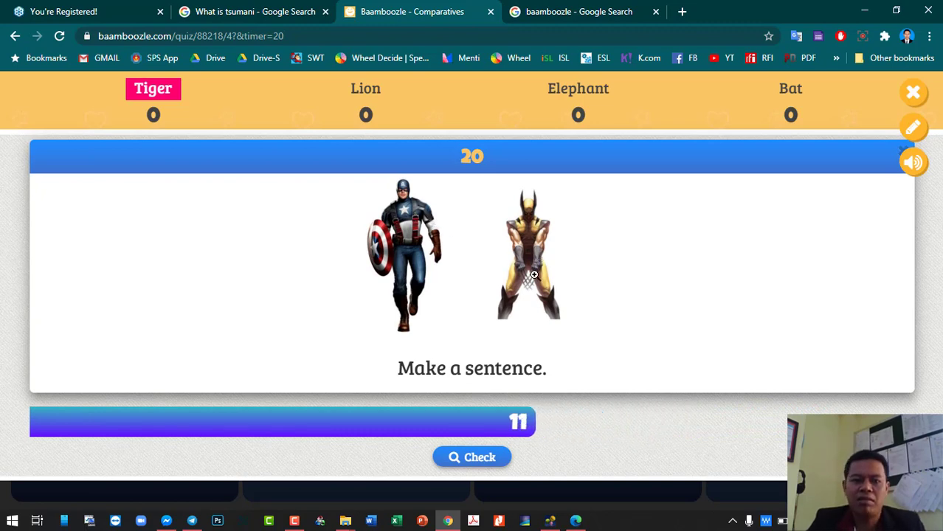
{"action": "left_click", "coordinate": [483, 458]}
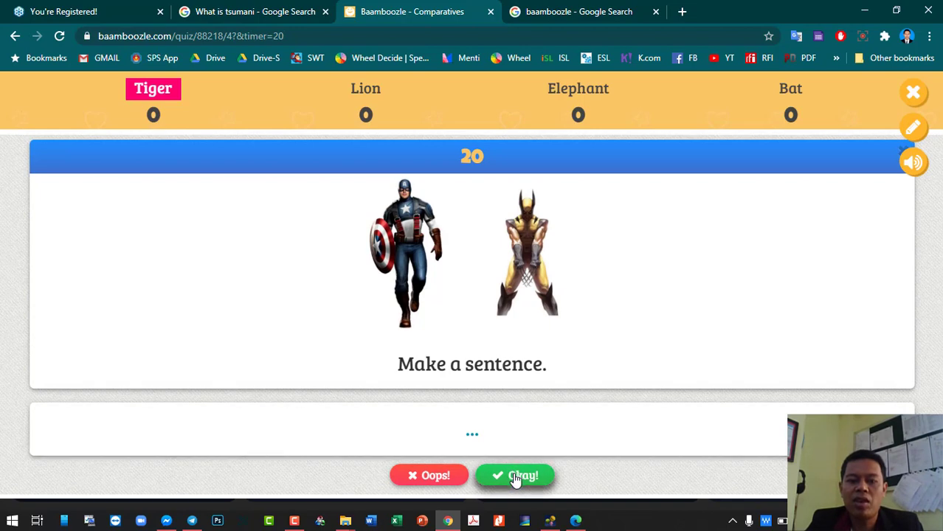
{"action": "left_click", "coordinate": [516, 478]}
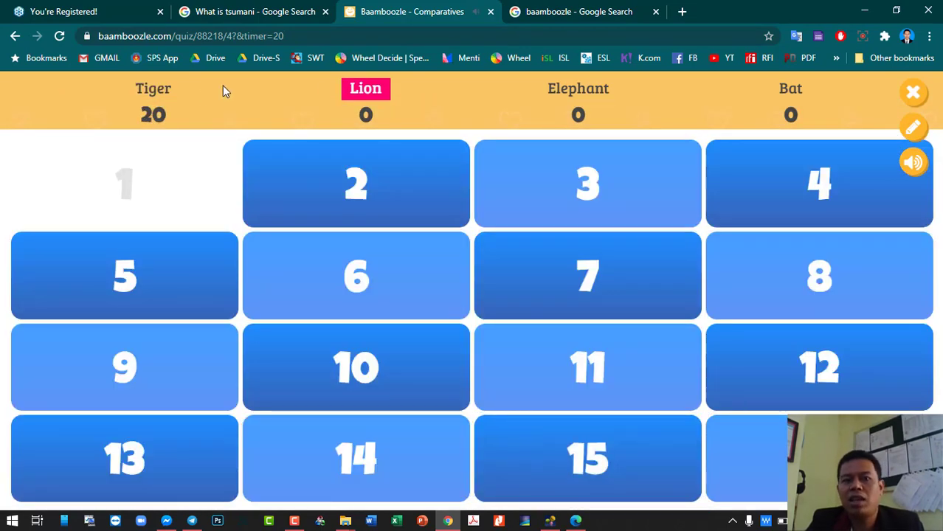